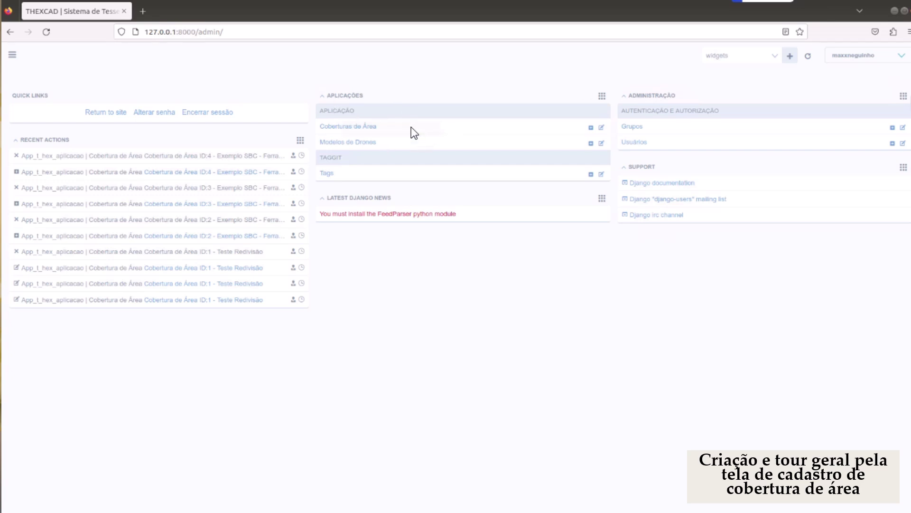
Step: Open the Coberturas de Área list and start adding a new area coverage
{"action": "left_click", "coordinate": [12, 54]}
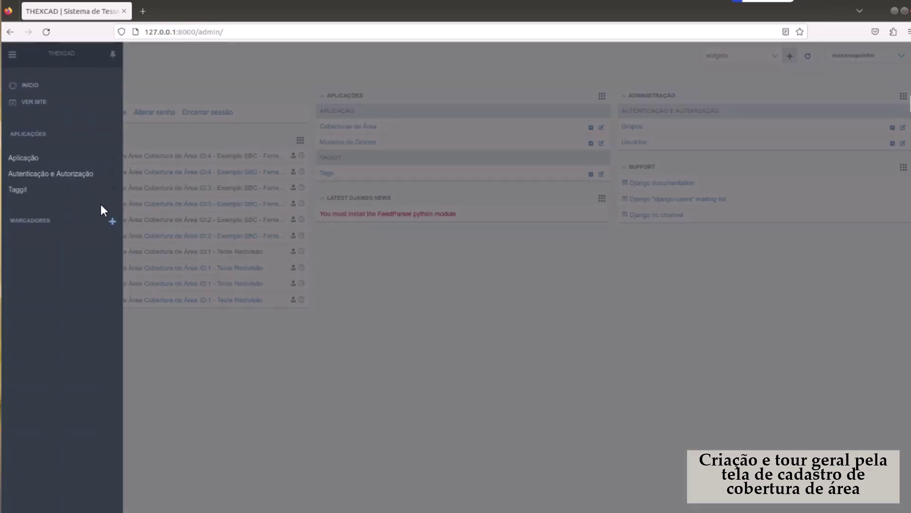
{"action": "mouse_move", "coordinate": [98, 158]}
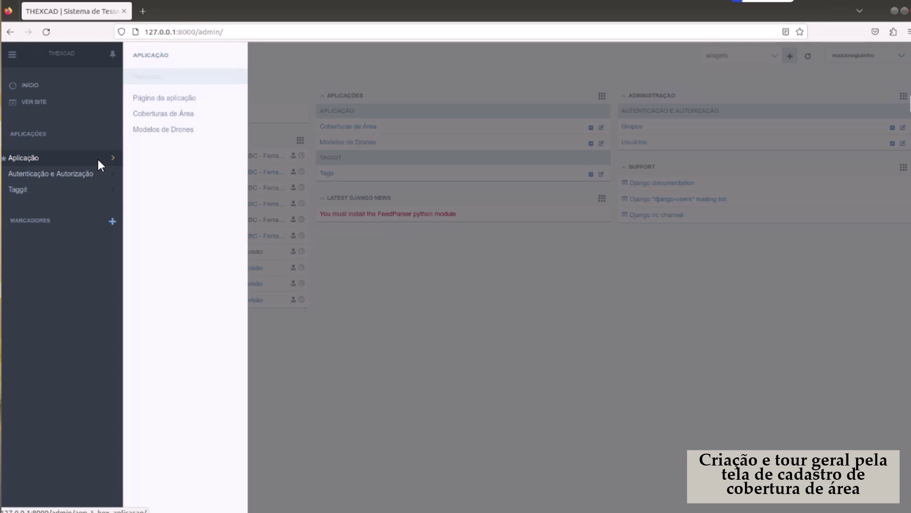
{"action": "left_click", "coordinate": [175, 116]}
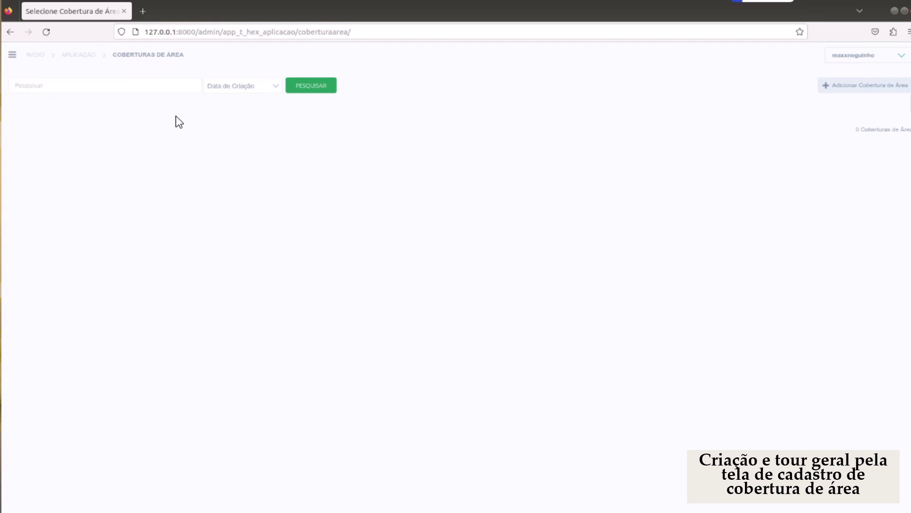
{"action": "left_click", "coordinate": [856, 90]}
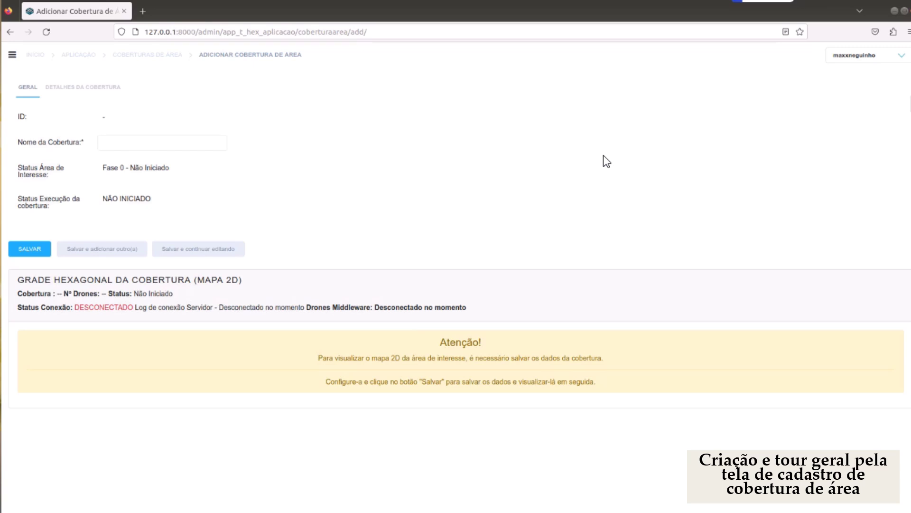
Step: Name the coverage "Exemplo SBC - Ferramentas" and save it while keeping the record open for editing
{"action": "left_click", "coordinate": [148, 143]}
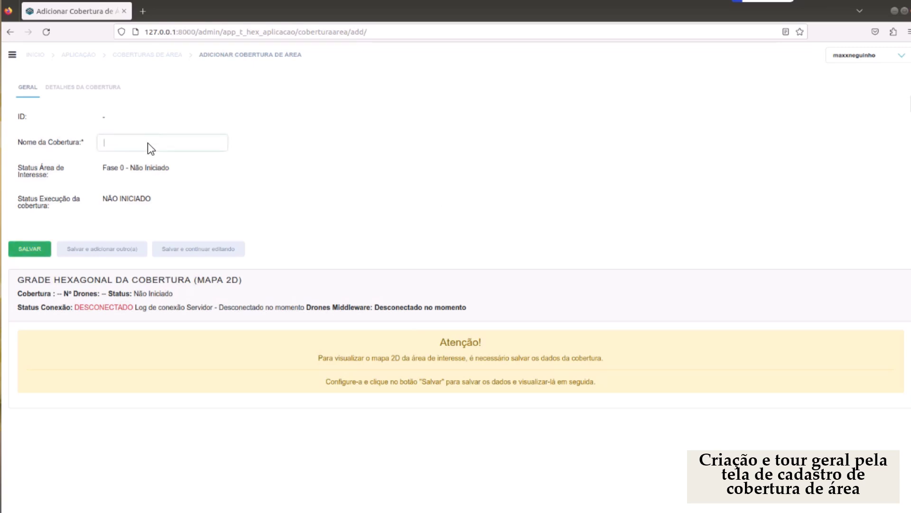
{"action": "left_click", "coordinate": [148, 159]}
{"action": "left_click", "coordinate": [38, 254]}
{"action": "left_click", "coordinate": [207, 250]}
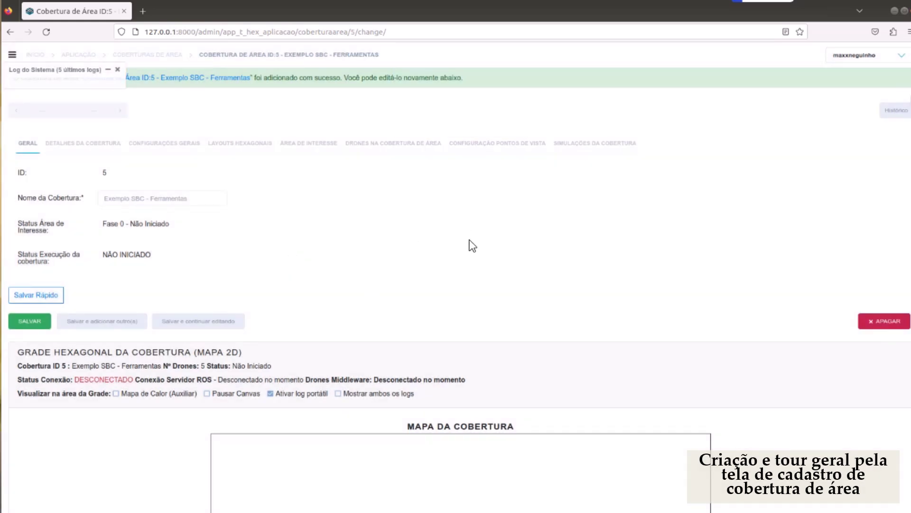
Step: Close the floating Log do Sistema window
{"action": "scroll", "coordinate": [472, 246], "scroll_direction": "down", "scroll_amount": 2}
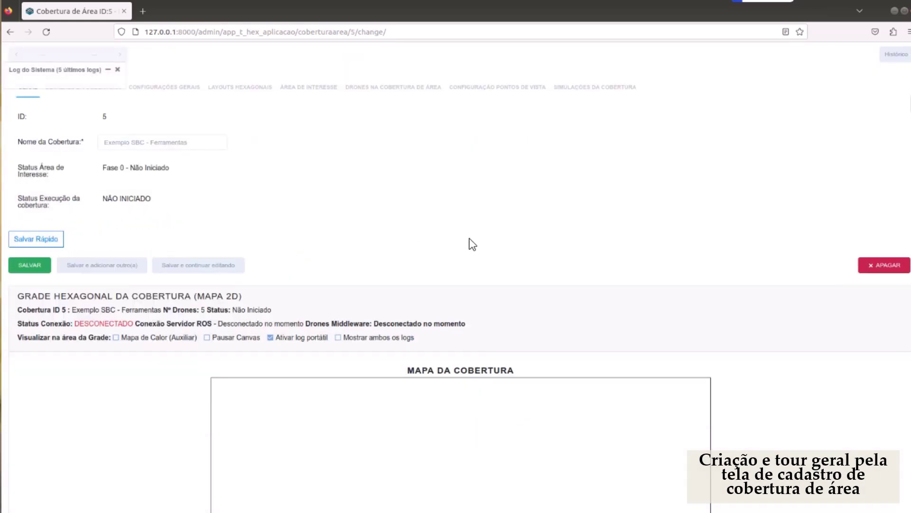
{"action": "left_click", "coordinate": [118, 70]}
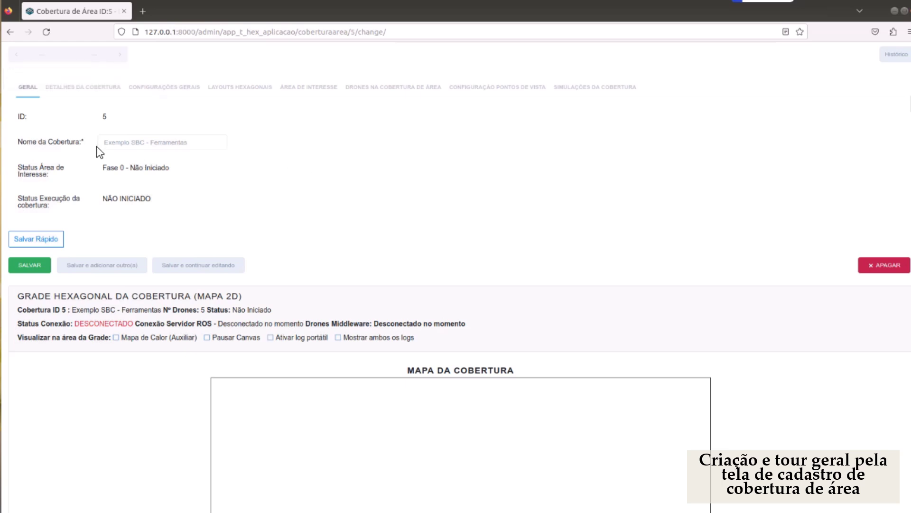
Step: Review the coverage's details and its general configuration settings, from map size down to the display options
{"action": "left_click", "coordinate": [99, 94]}
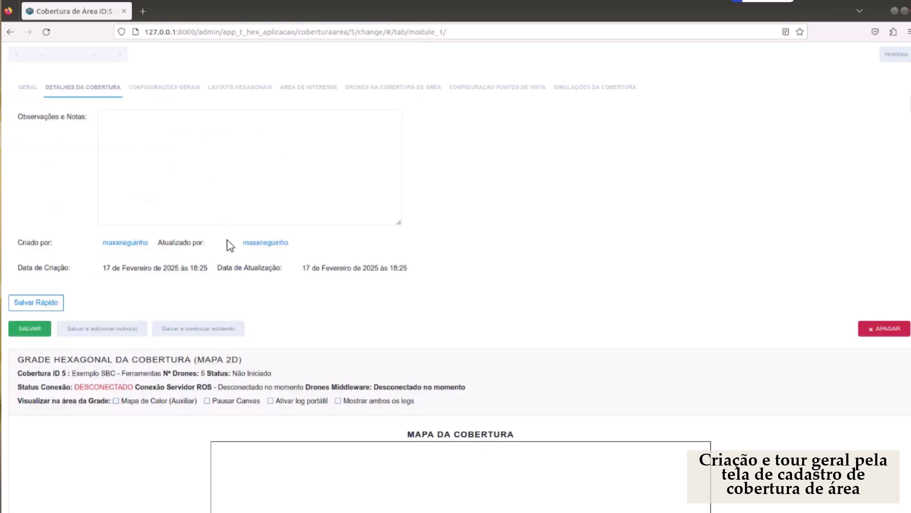
{"action": "left_click", "coordinate": [173, 93]}
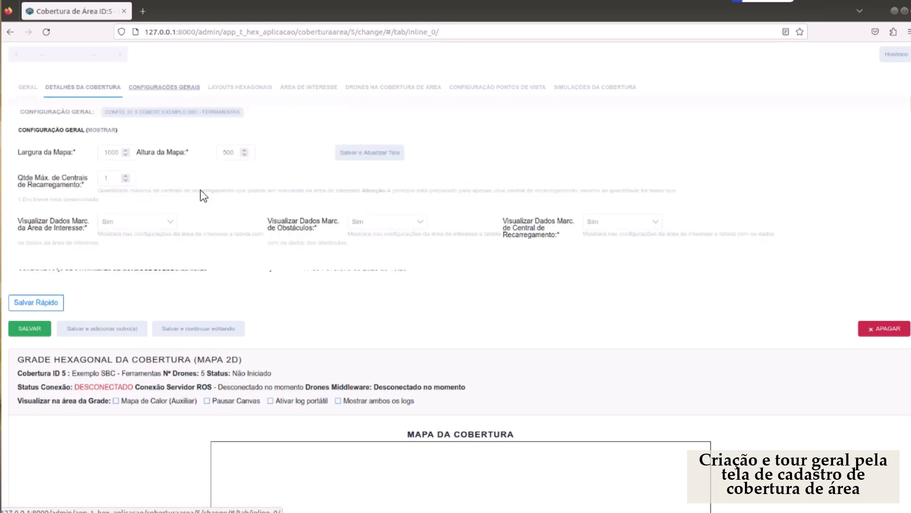
{"action": "scroll", "coordinate": [201, 195], "scroll_direction": "down", "scroll_amount": 4}
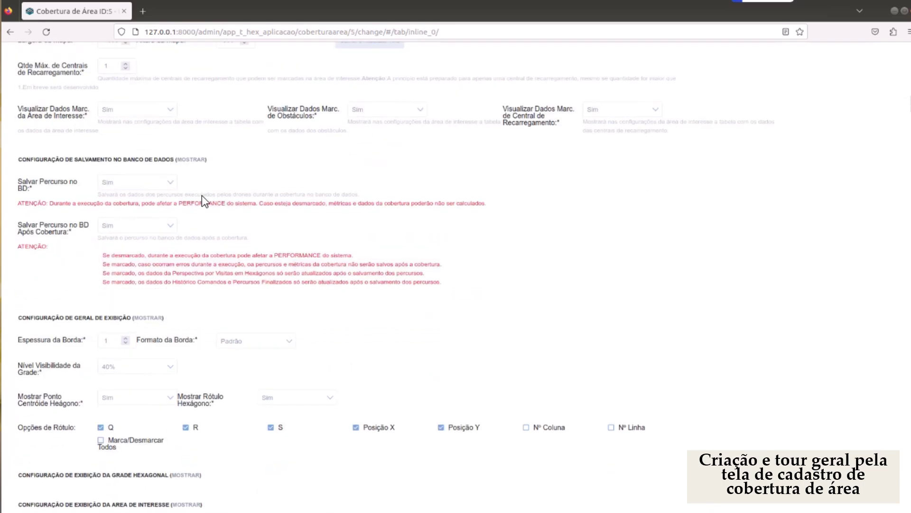
{"action": "scroll", "coordinate": [204, 200], "scroll_direction": "down", "scroll_amount": 1}
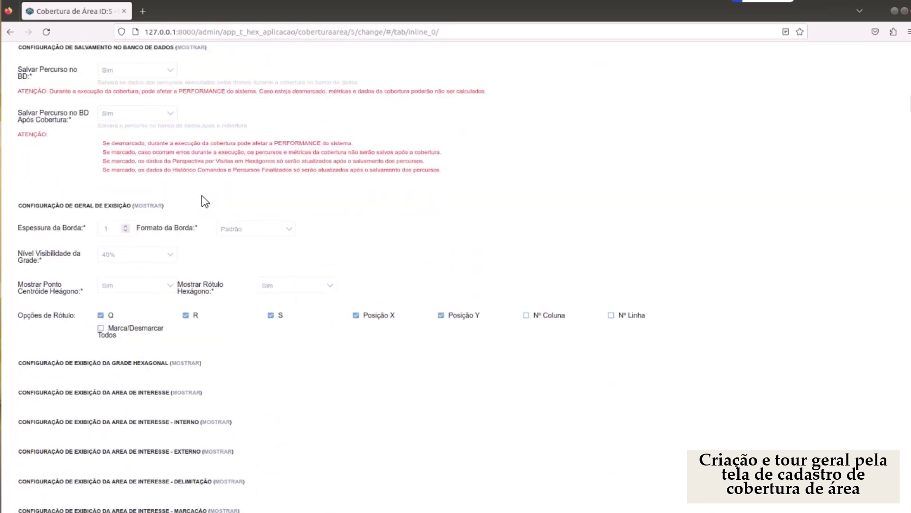
{"action": "scroll", "coordinate": [204, 200], "scroll_direction": "down", "scroll_amount": 3}
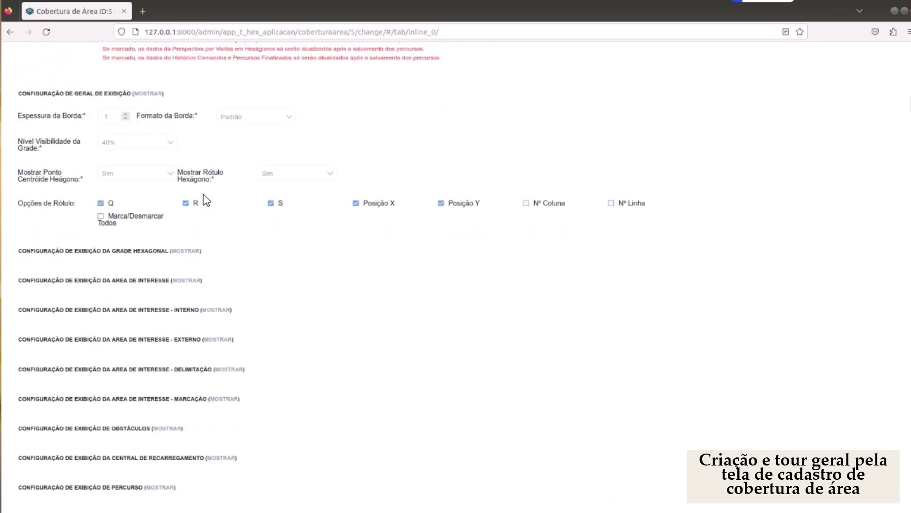
{"action": "scroll", "coordinate": [203, 194], "scroll_direction": "up", "scroll_amount": 9}
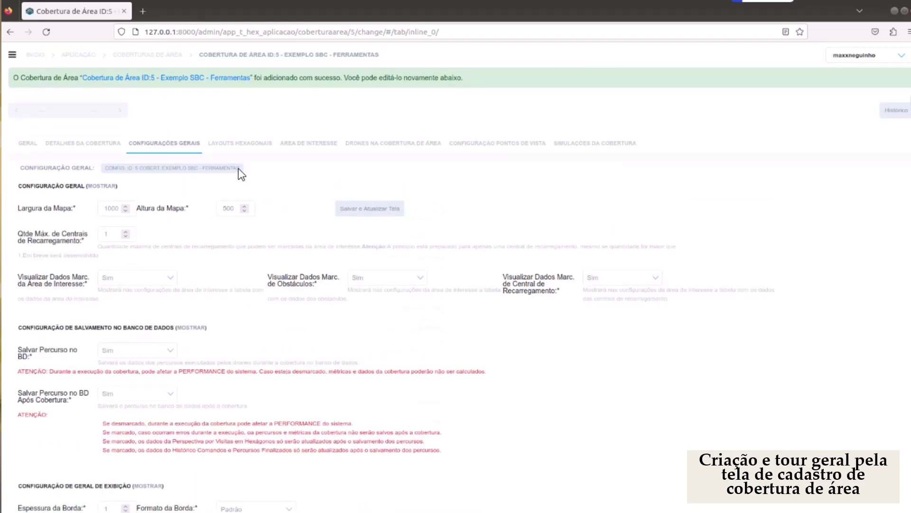
Step: Look through the coverage's hexagonal layouts, area of interest, drones, viewpoint configuration and simulation settings
{"action": "left_click", "coordinate": [248, 144]}
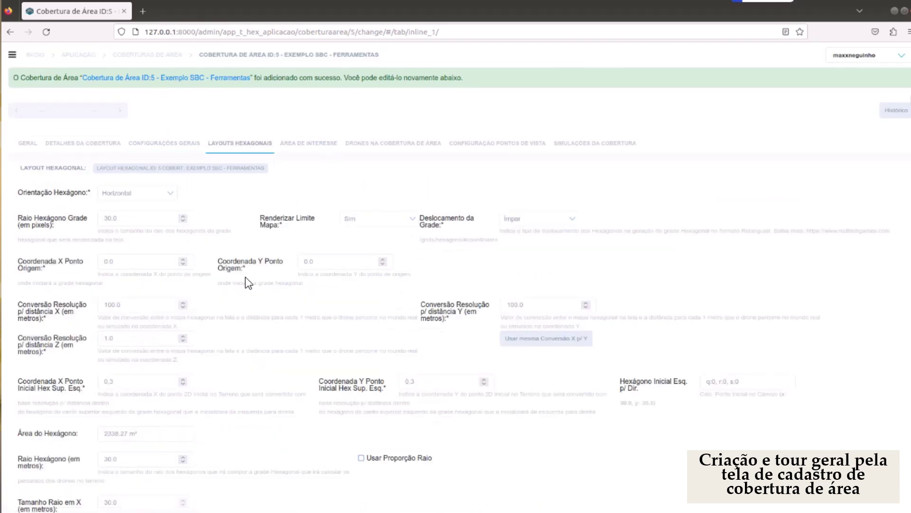
{"action": "left_click", "coordinate": [321, 144]}
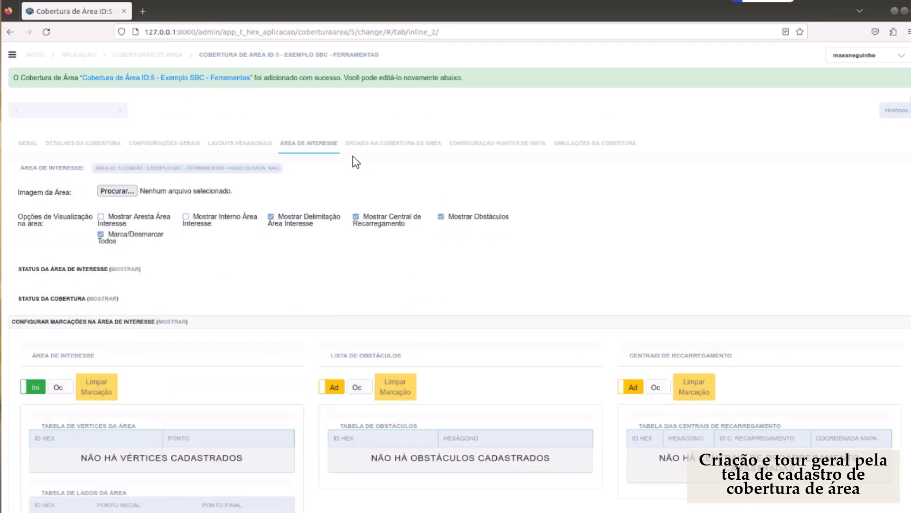
{"action": "left_click", "coordinate": [398, 150]}
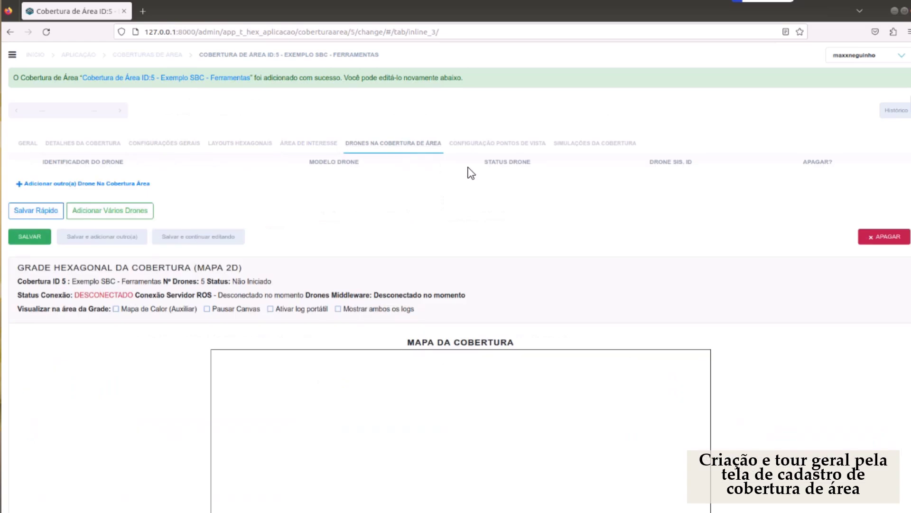
{"action": "left_click", "coordinate": [512, 144]}
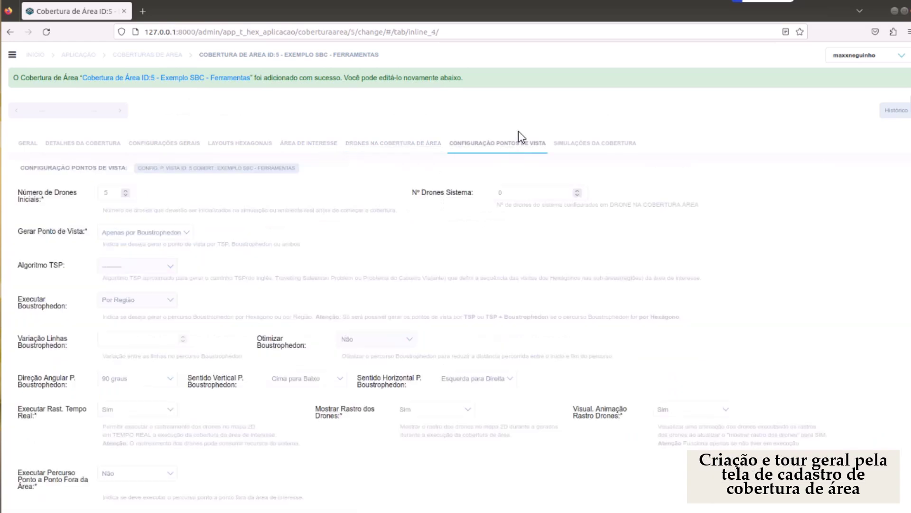
{"action": "left_click", "coordinate": [594, 145]}
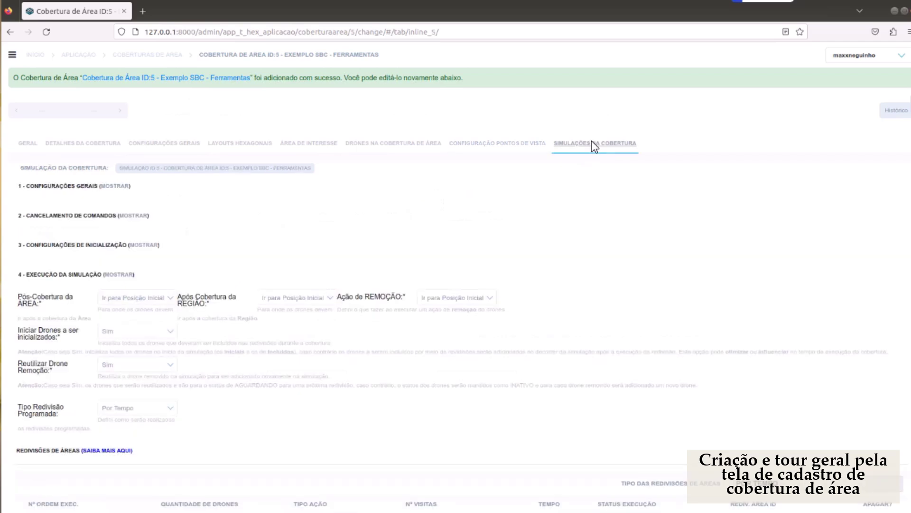
Step: Generate the hexagonal grid on the Mapa da Cobertura
{"action": "scroll", "coordinate": [447, 183], "scroll_direction": "down", "scroll_amount": 5}
{"action": "scroll", "coordinate": [447, 182], "scroll_direction": "down", "scroll_amount": 8}
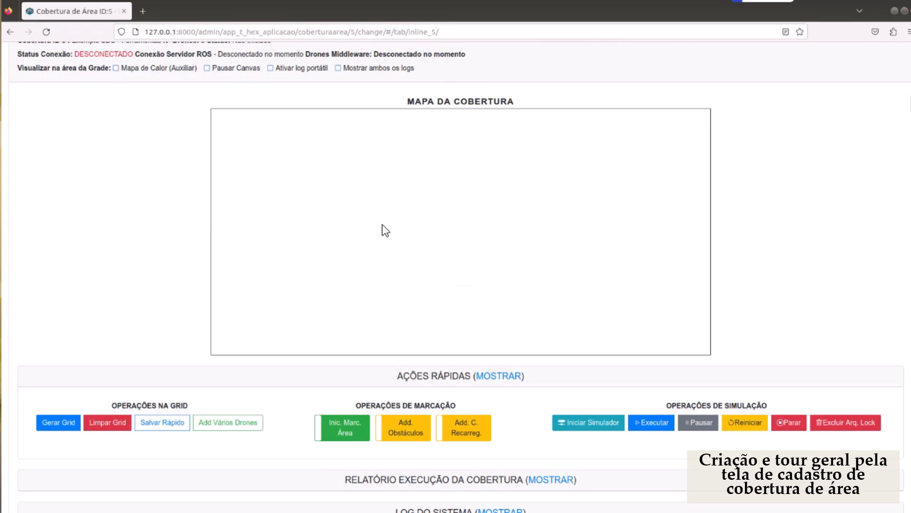
{"action": "scroll", "coordinate": [295, 146], "scroll_direction": "up", "scroll_amount": 2}
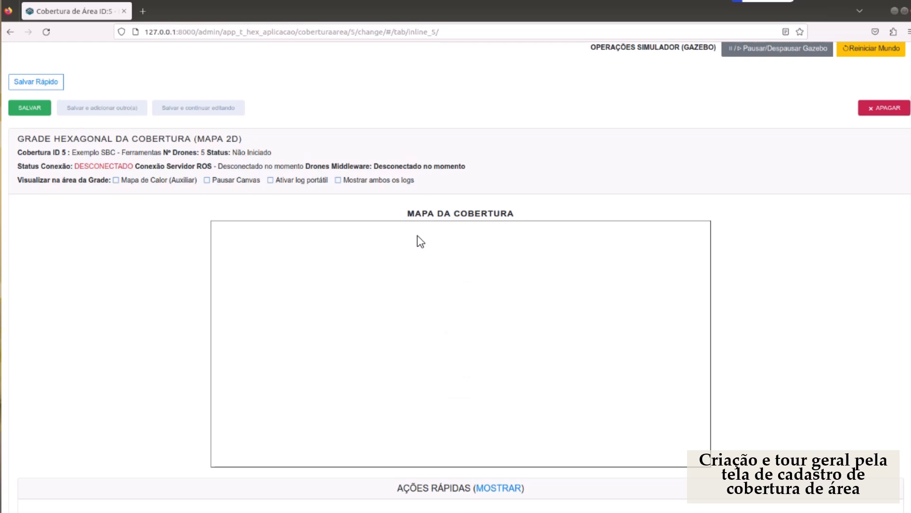
{"action": "scroll", "coordinate": [417, 236], "scroll_direction": "down", "scroll_amount": 5}
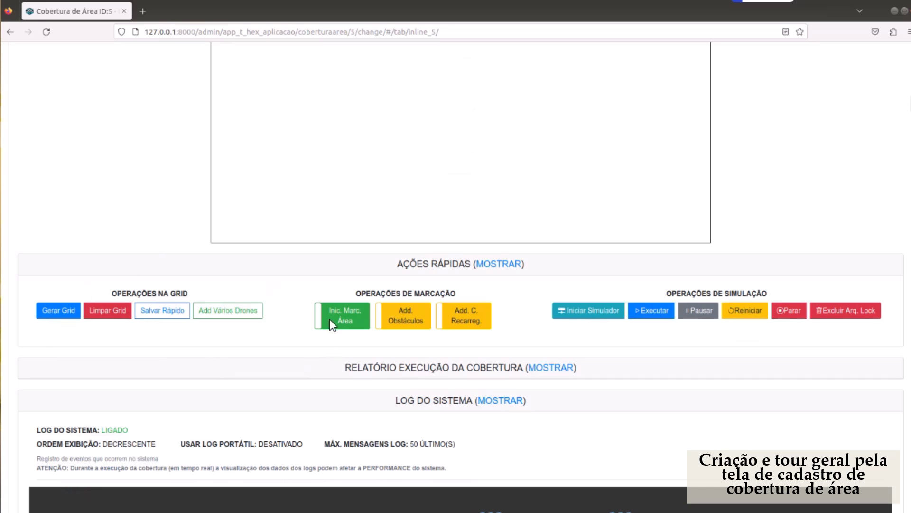
{"action": "left_click", "coordinate": [67, 311]}
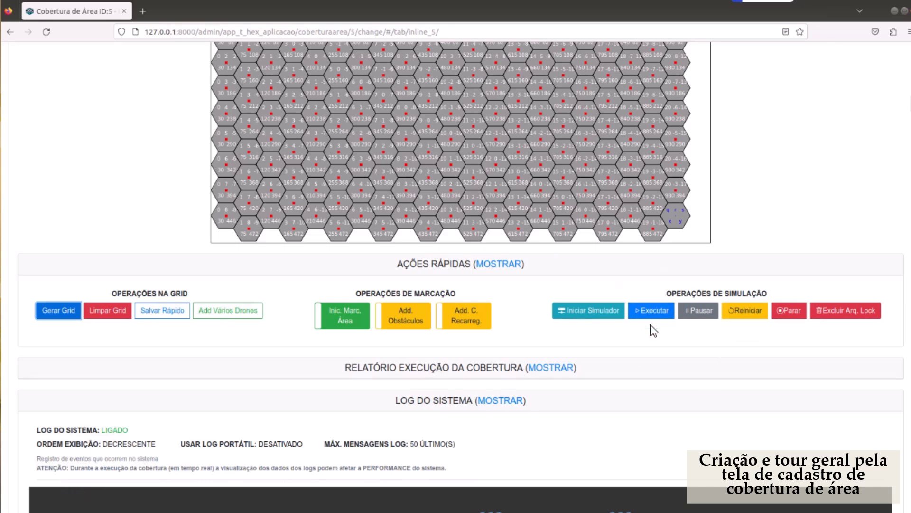
Step: Expand the Relatório Execução da Cobertura section and bring its data visualization controls into view
{"action": "scroll", "coordinate": [603, 372], "scroll_direction": "down", "scroll_amount": 3}
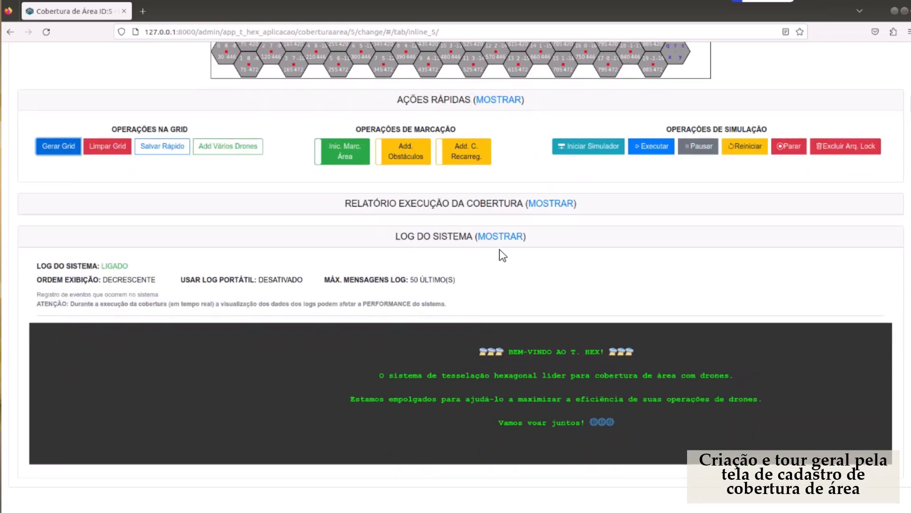
{"action": "left_click", "coordinate": [548, 204]}
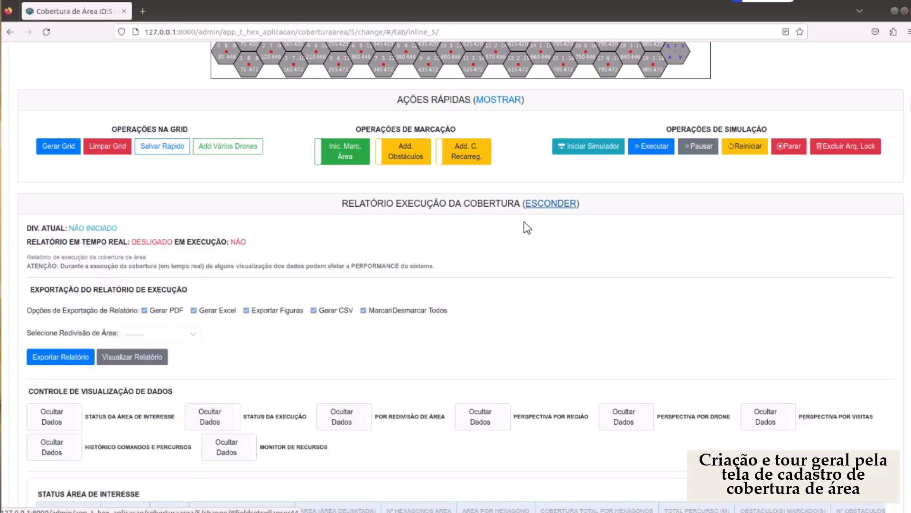
{"action": "scroll", "coordinate": [338, 258], "scroll_direction": "down", "scroll_amount": 1}
{"action": "scroll", "coordinate": [341, 259], "scroll_direction": "down", "scroll_amount": 1}
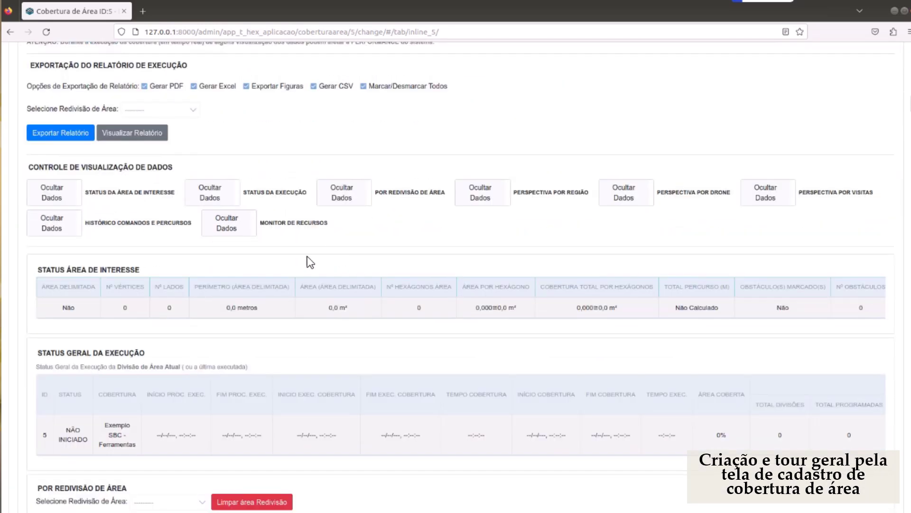
Step: Hide all eight data sections of the execution report, from Status da Área de Interesse through Monitor de Recursos
{"action": "left_click", "coordinate": [56, 188]}
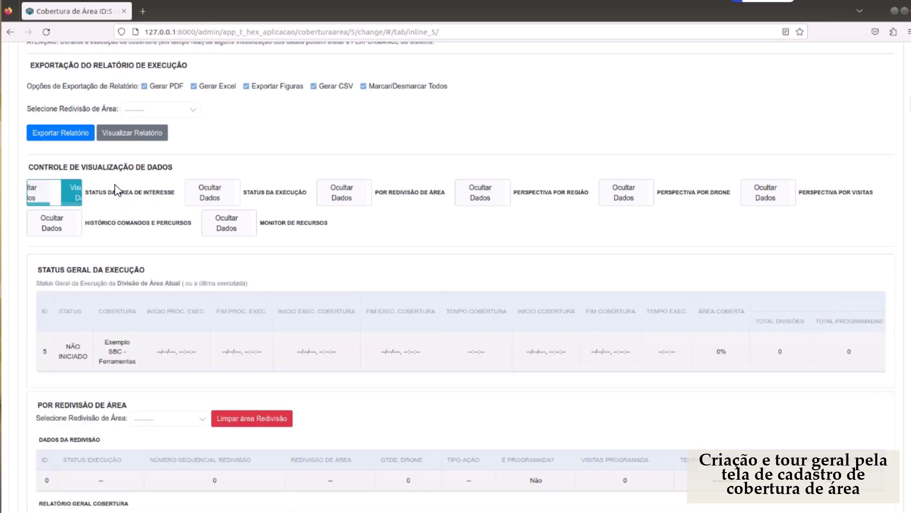
{"action": "left_click", "coordinate": [198, 192]}
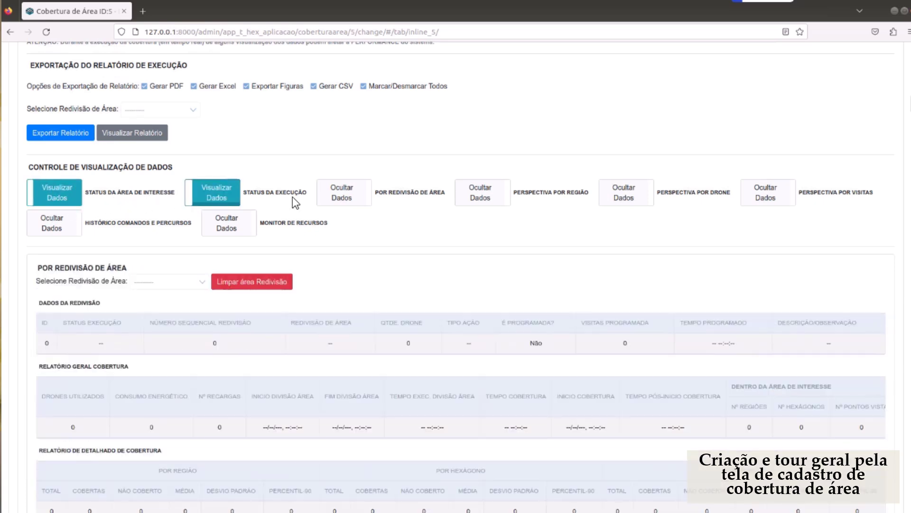
{"action": "left_click", "coordinate": [368, 198]}
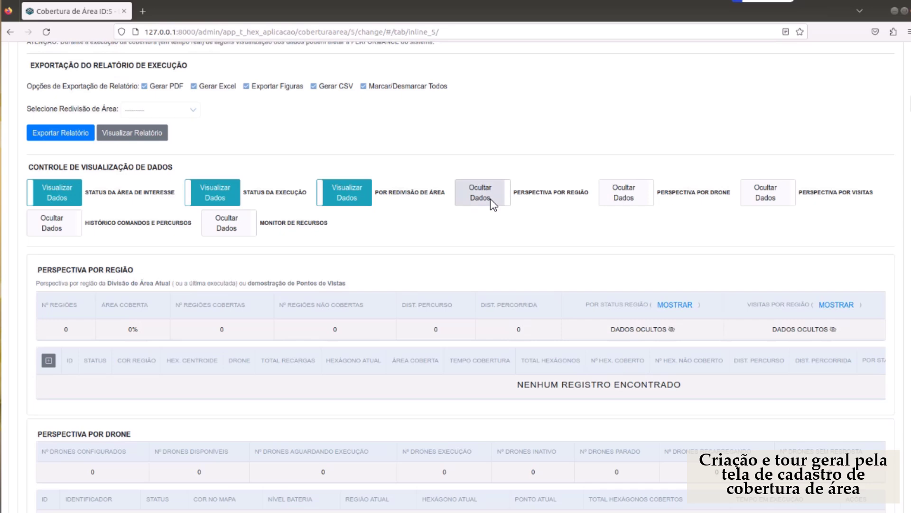
{"action": "left_click", "coordinate": [490, 200]}
{"action": "left_click", "coordinate": [625, 195]}
{"action": "left_click", "coordinate": [781, 198]}
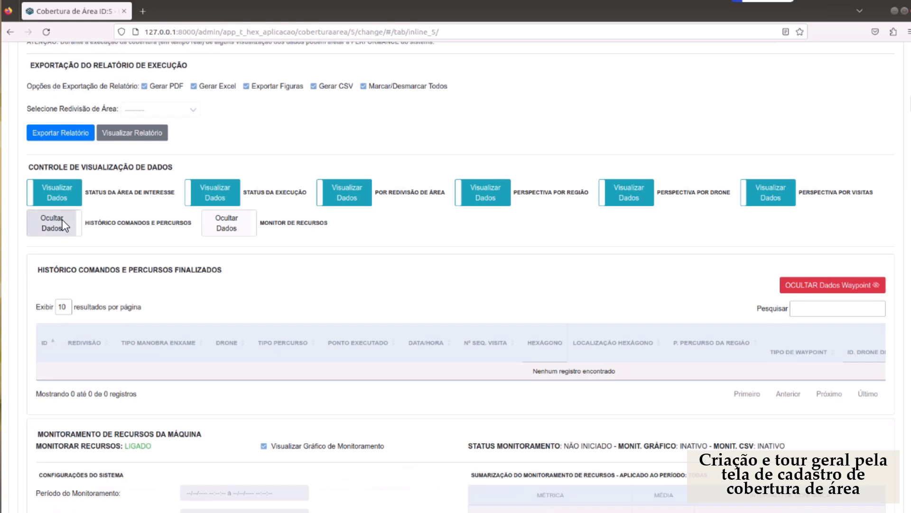
{"action": "left_click", "coordinate": [62, 221]}
{"action": "left_click", "coordinate": [241, 231]}
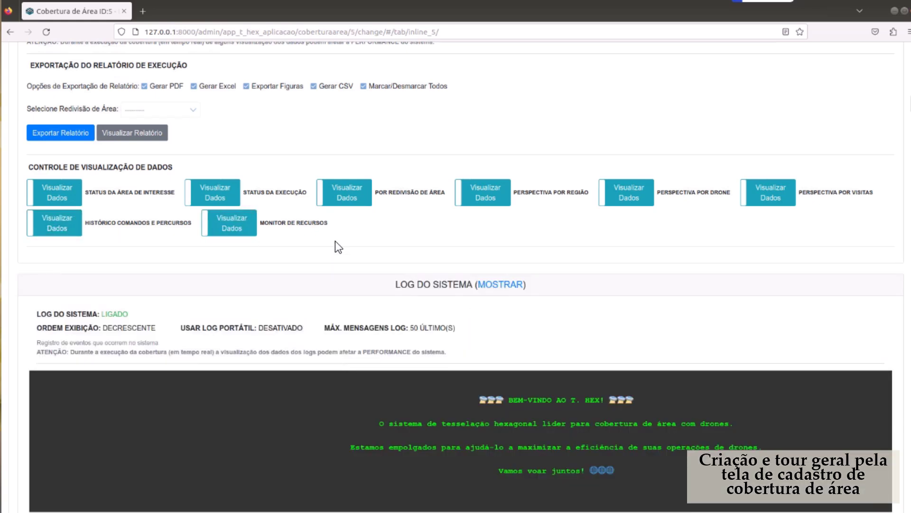
{"action": "scroll", "coordinate": [335, 241], "scroll_direction": "down", "scroll_amount": 2}
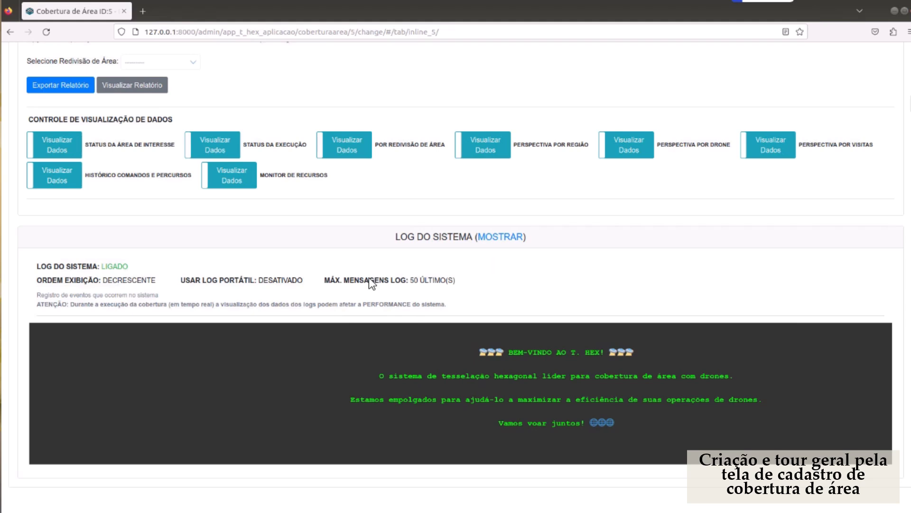
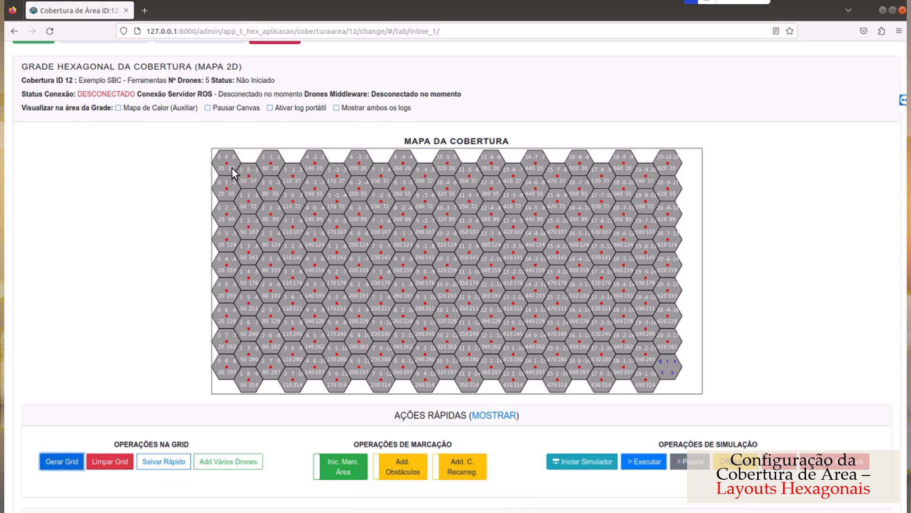
Step: Examine the hexagonal layout's resolution conversion, initial hexagon coordinates and radius settings against the grid on the Mapa da Cobertura
{"action": "scroll", "coordinate": [232, 169], "scroll_direction": "up", "scroll_amount": 10}
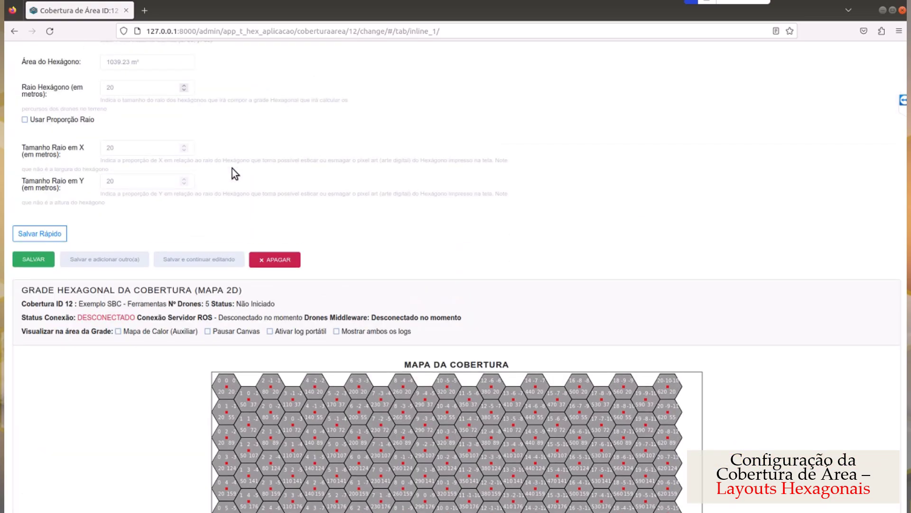
{"action": "scroll", "coordinate": [233, 169], "scroll_direction": "up", "scroll_amount": 2}
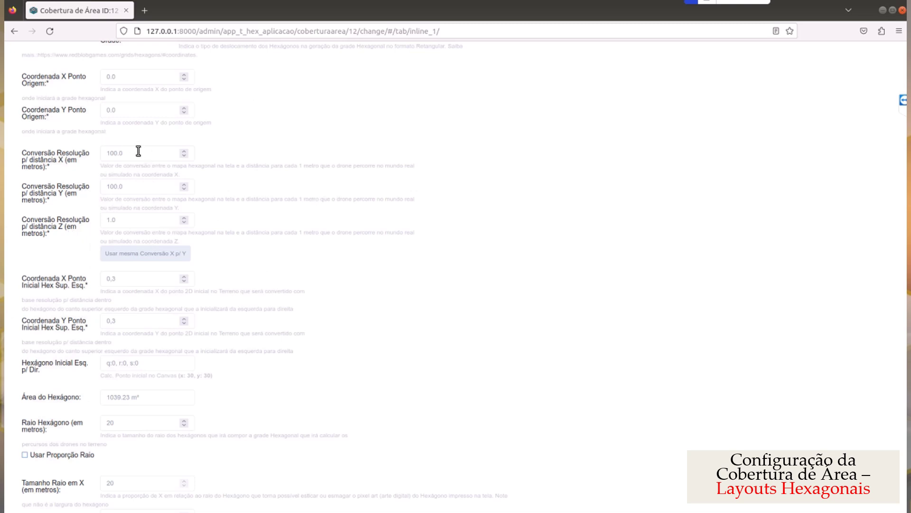
{"action": "scroll", "coordinate": [337, 275], "scroll_direction": "down", "scroll_amount": 10}
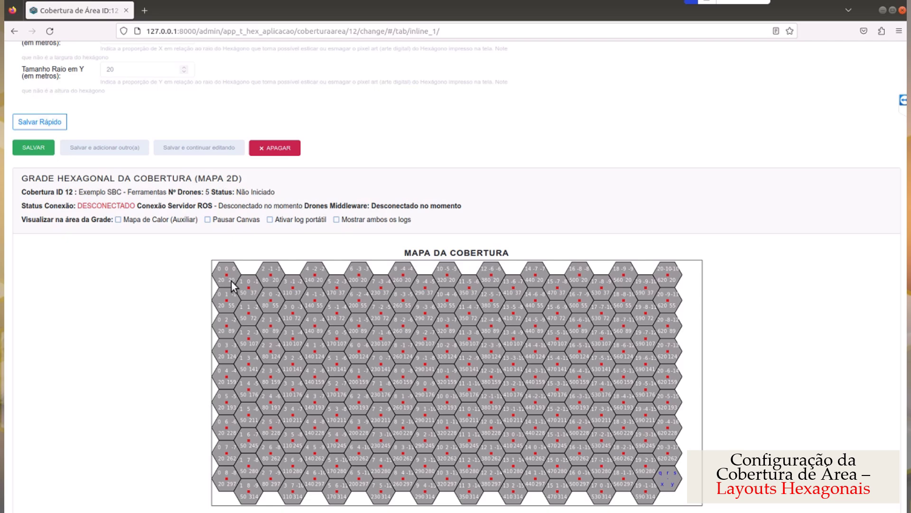
{"action": "scroll", "coordinate": [233, 280], "scroll_direction": "up", "scroll_amount": 6}
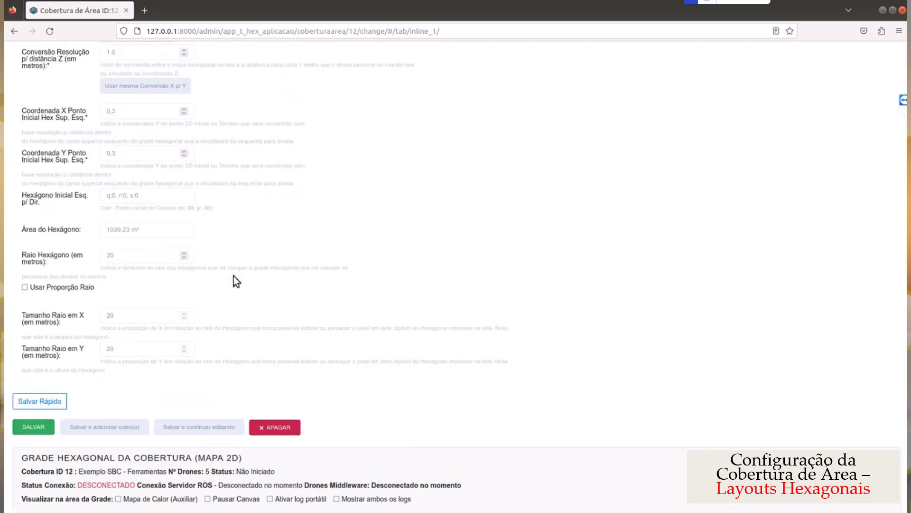
{"action": "scroll", "coordinate": [249, 280], "scroll_direction": "down", "scroll_amount": 5}
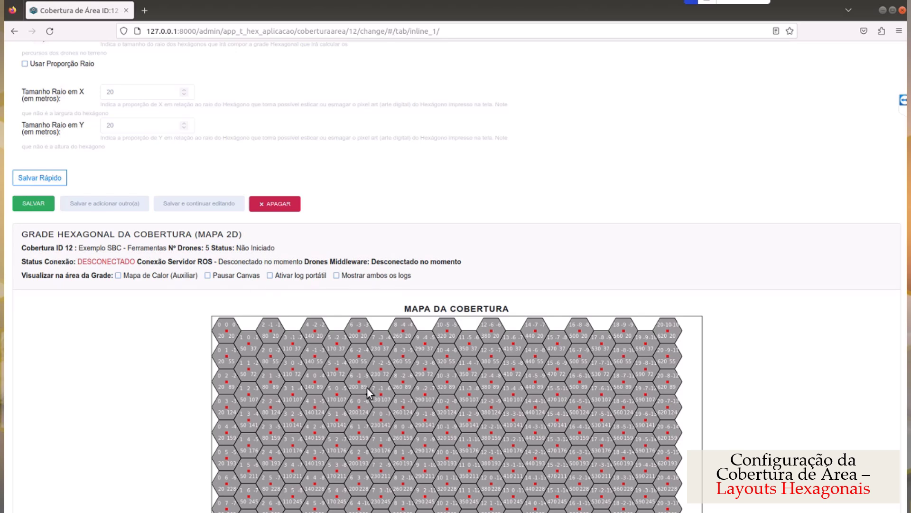
{"action": "scroll", "coordinate": [368, 393], "scroll_direction": "down", "scroll_amount": 1}
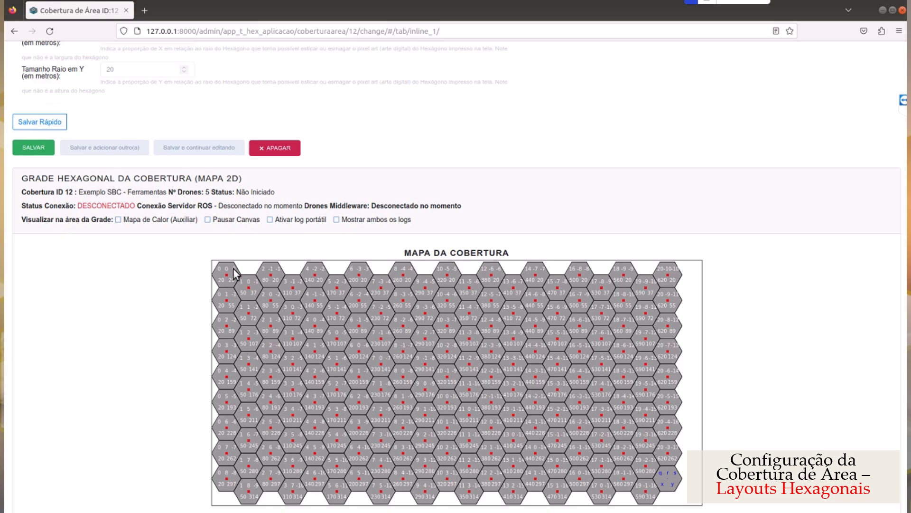
{"action": "scroll", "coordinate": [217, 271], "scroll_direction": "up", "scroll_amount": 6}
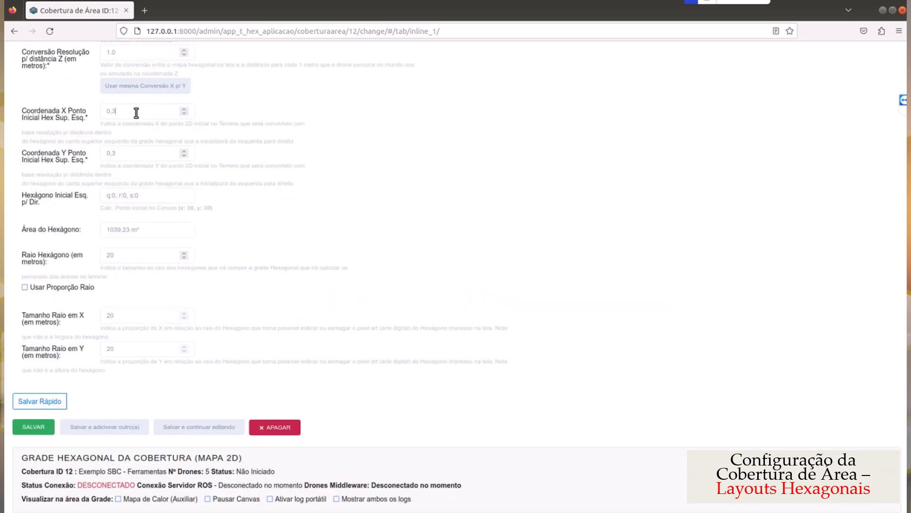
{"action": "left_click", "coordinate": [141, 150]}
{"action": "scroll", "coordinate": [186, 141], "scroll_direction": "up", "scroll_amount": 4}
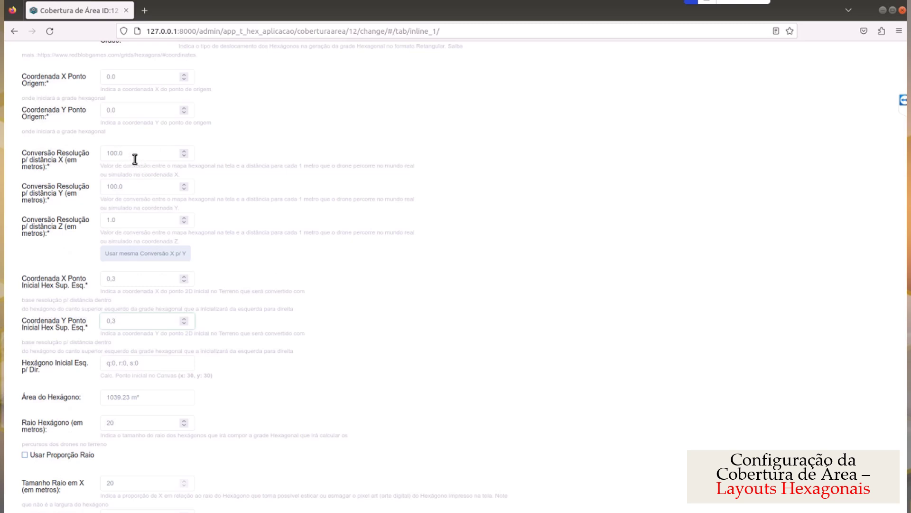
{"action": "scroll", "coordinate": [263, 355], "scroll_direction": "down", "scroll_amount": 1}
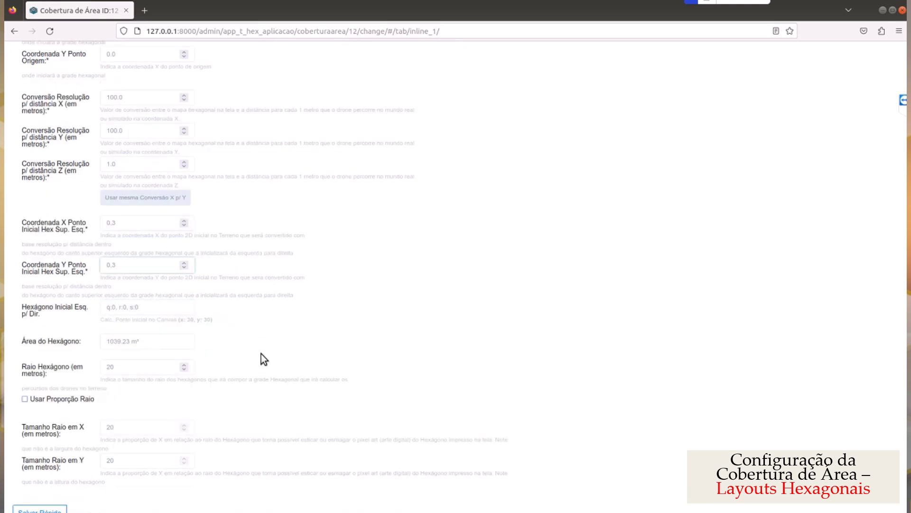
{"action": "scroll", "coordinate": [326, 333], "scroll_direction": "down", "scroll_amount": 5}
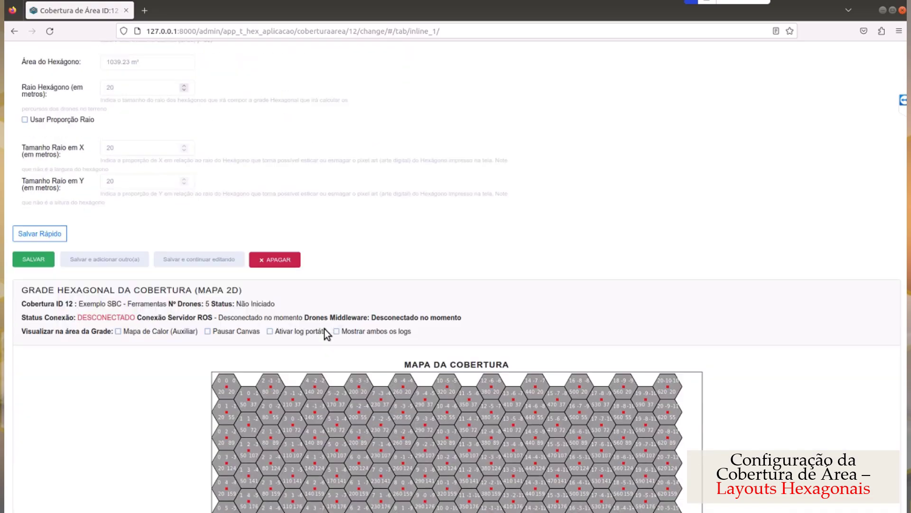
{"action": "scroll", "coordinate": [268, 383], "scroll_direction": "down", "scroll_amount": 6}
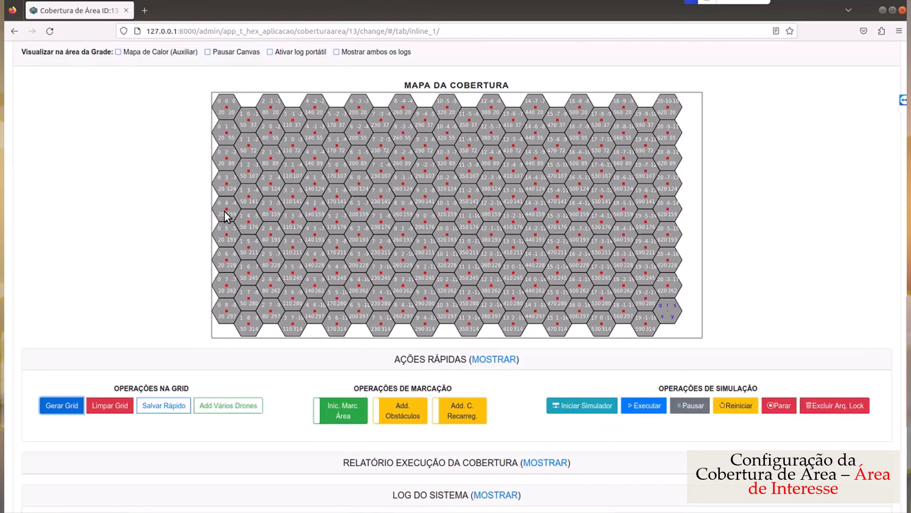
Step: Look through the Área de Interesse settings, including the area status, the coverage status and the marking tables
{"action": "left_click", "coordinate": [252, 206]}
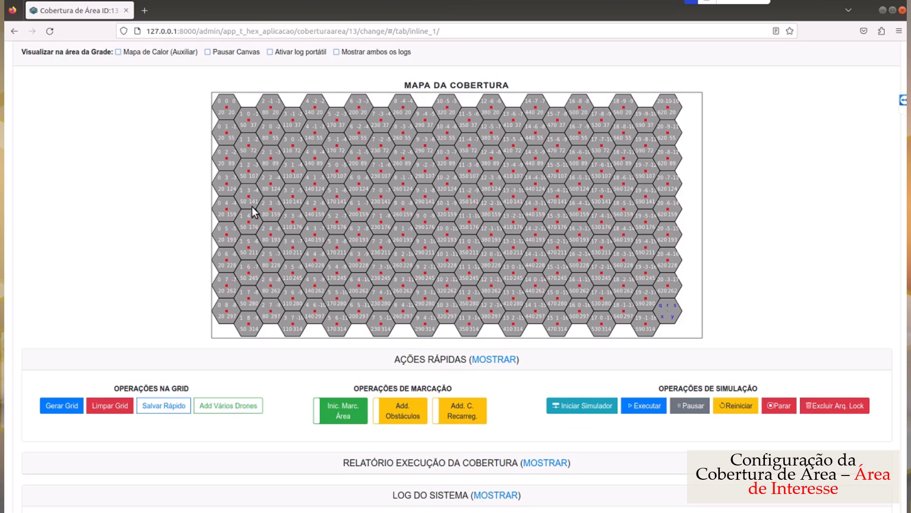
{"action": "scroll", "coordinate": [344, 232], "scroll_direction": "up", "scroll_amount": 15}
{"action": "scroll", "coordinate": [343, 232], "scroll_direction": "up", "scroll_amount": 5}
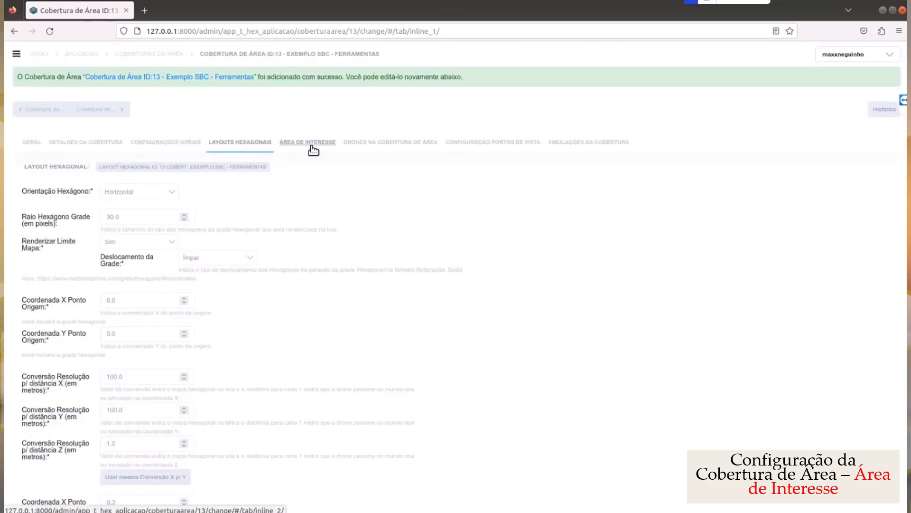
{"action": "left_click", "coordinate": [311, 146]}
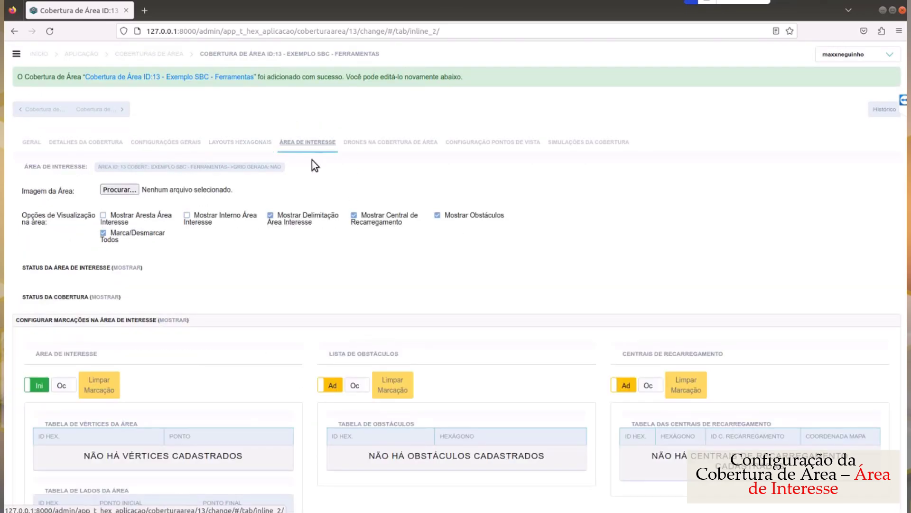
{"action": "left_click", "coordinate": [240, 145]}
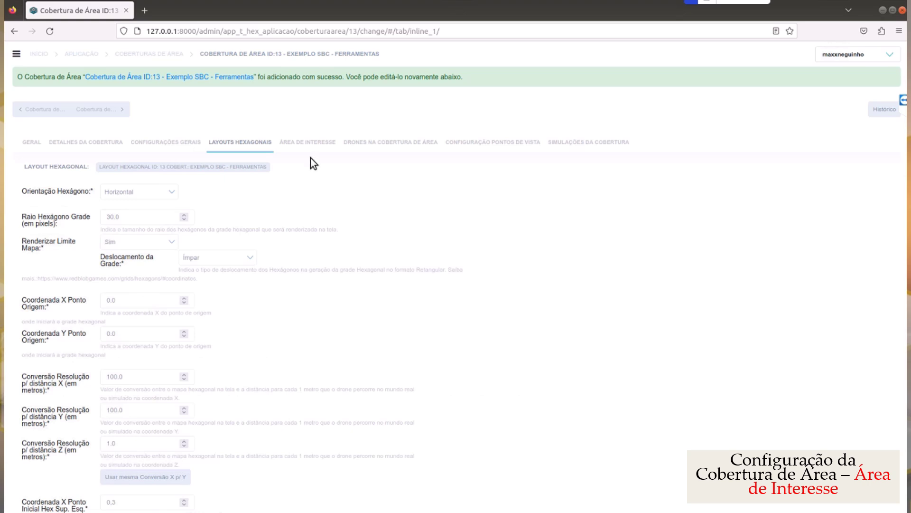
{"action": "left_click", "coordinate": [313, 145]}
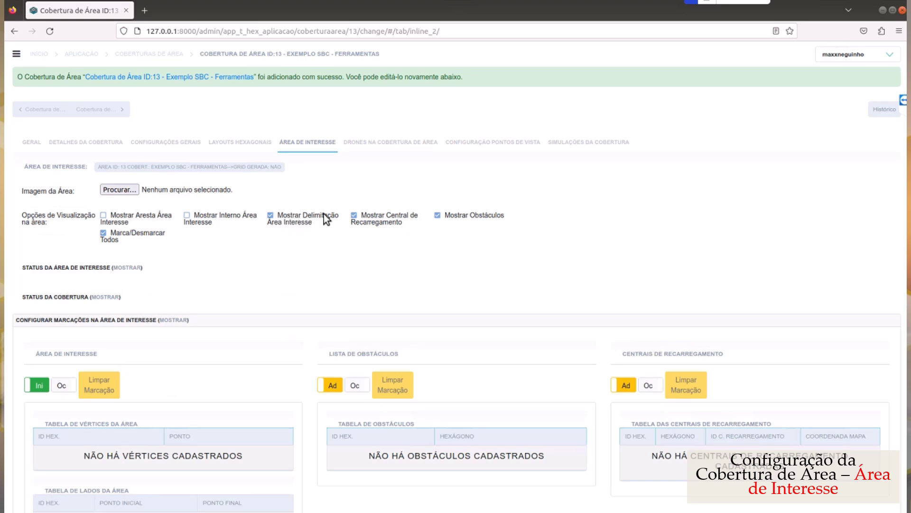
{"action": "left_click", "coordinate": [128, 269]}
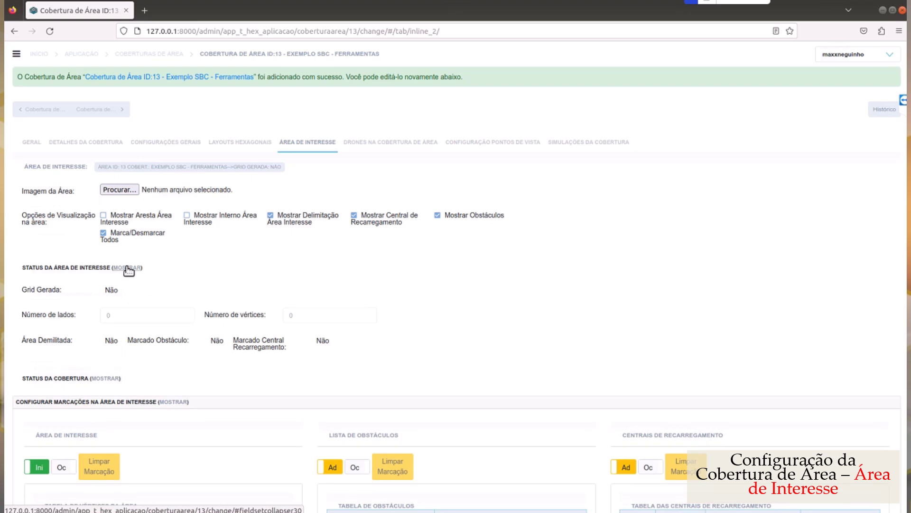
{"action": "left_click", "coordinate": [128, 268]}
{"action": "left_click", "coordinate": [112, 297]}
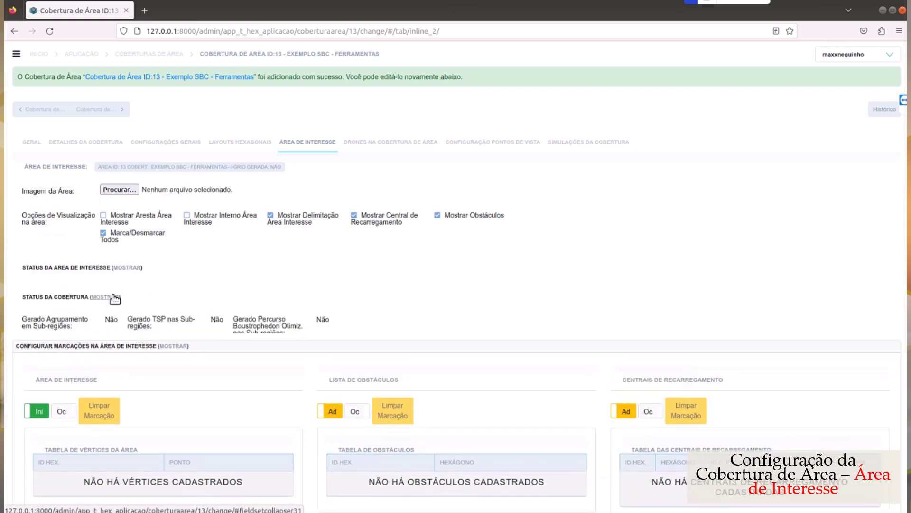
{"action": "scroll", "coordinate": [127, 290], "scroll_direction": "down", "scroll_amount": 4}
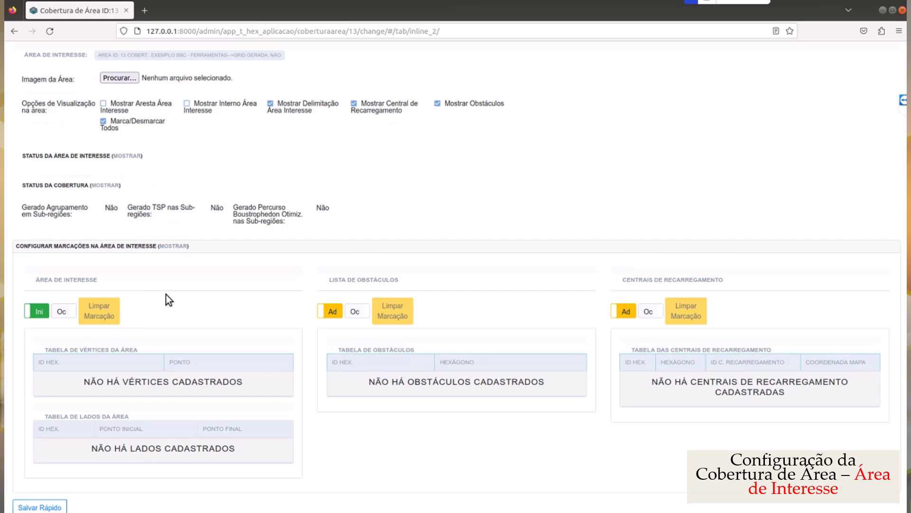
{"action": "scroll", "coordinate": [171, 287], "scroll_direction": "down", "scroll_amount": 5}
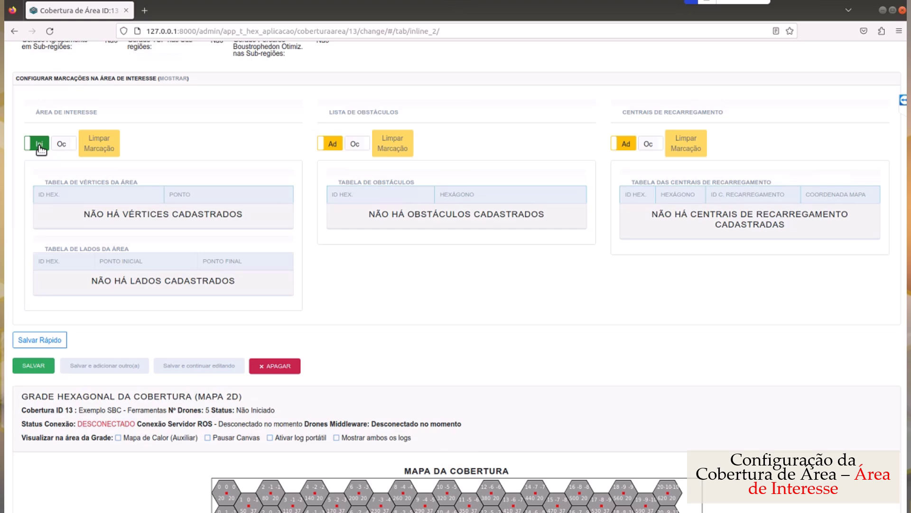
Step: Mark the area of interest on the Mapa da Cobertura as a six-vertex polygon across the middle of the grid and finalize the marking
{"action": "scroll", "coordinate": [450, 345], "scroll_direction": "down", "scroll_amount": 10}
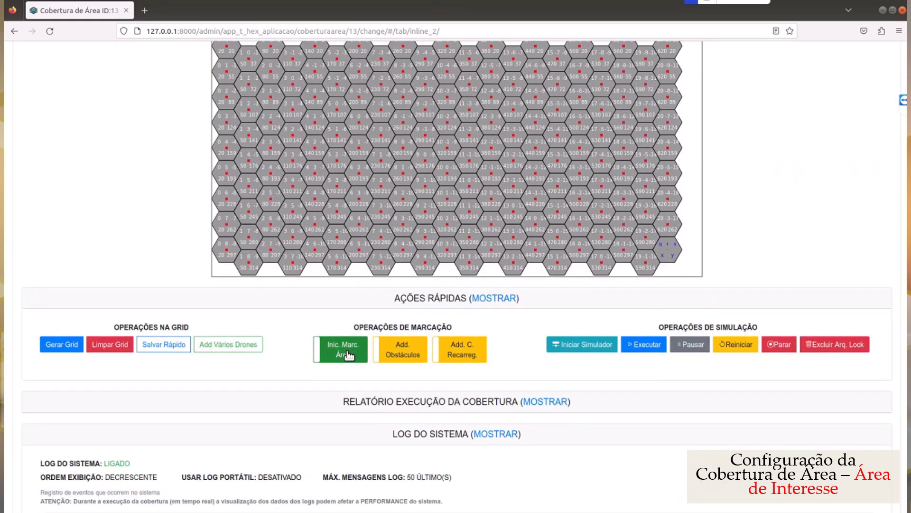
{"action": "scroll", "coordinate": [358, 266], "scroll_direction": "up", "scroll_amount": 3}
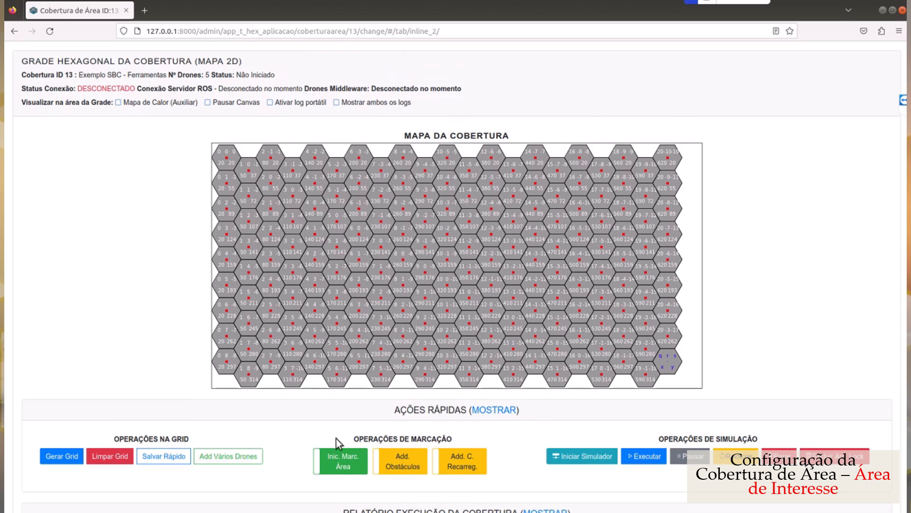
{"action": "left_click", "coordinate": [341, 457]}
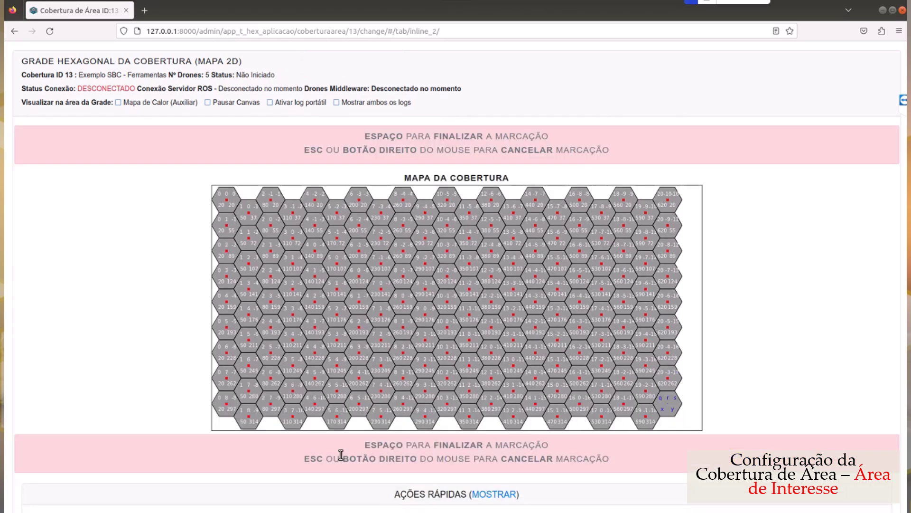
{"action": "left_click", "coordinate": [337, 213]}
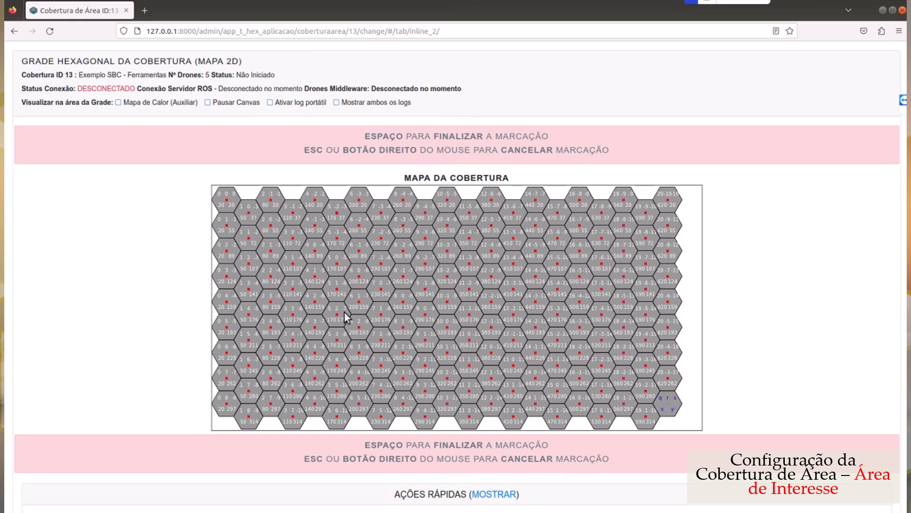
{"action": "left_click", "coordinate": [335, 367]}
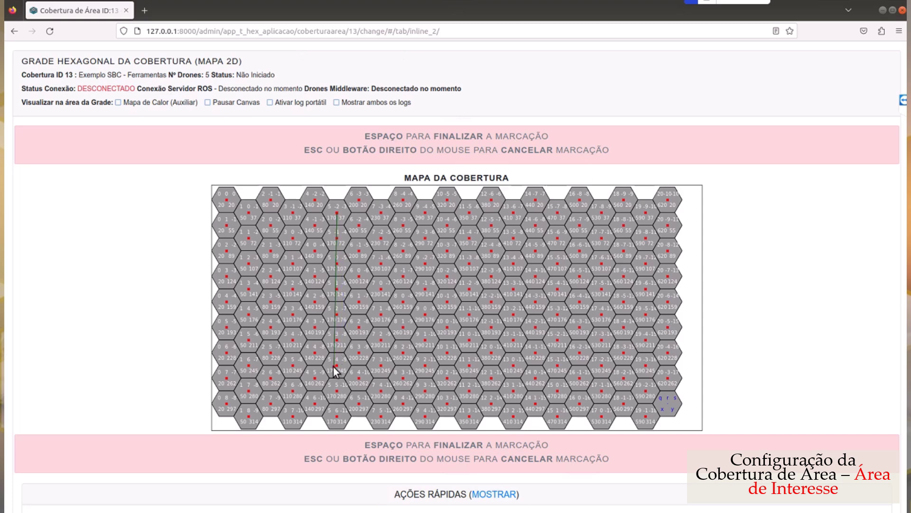
{"action": "left_click", "coordinate": [477, 370]}
{"action": "left_click", "coordinate": [527, 291]}
{"action": "left_click", "coordinate": [480, 262]}
{"action": "left_click", "coordinate": [498, 206]}
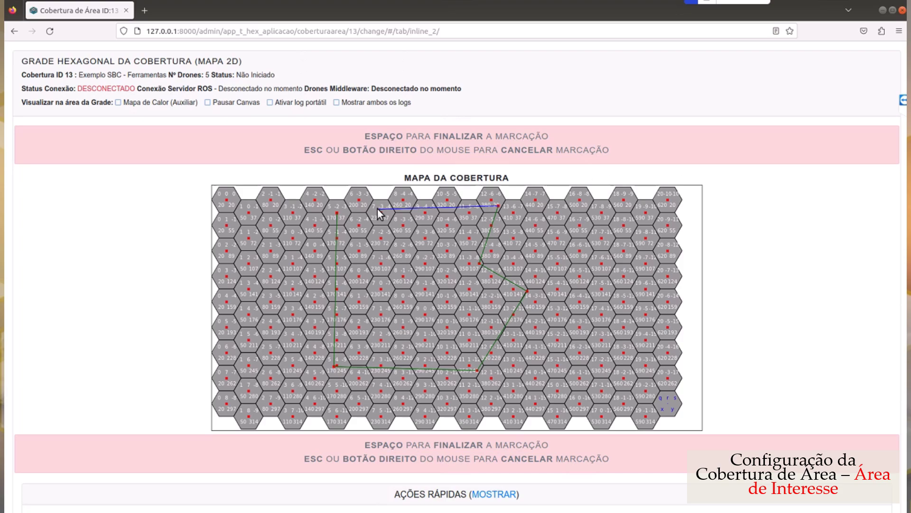
{"action": "key", "text": "space"}
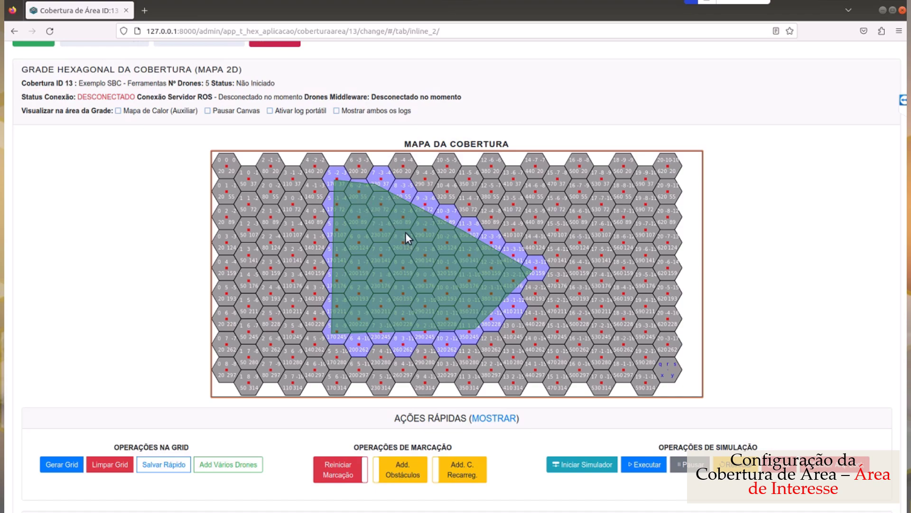
Step: Turn off Mostrar Delimitação Área Interesse for the marked area and quick-save the coverage configuration
{"action": "scroll", "coordinate": [405, 232], "scroll_direction": "up", "scroll_amount": 15}
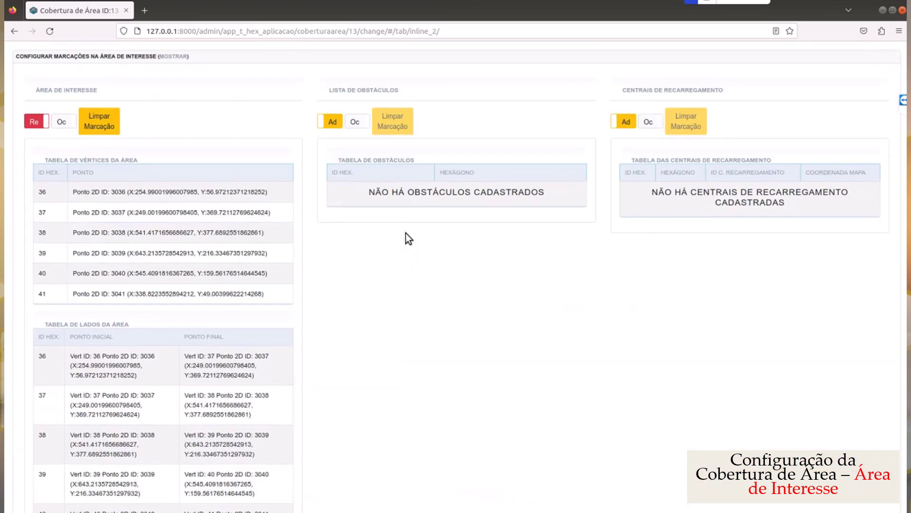
{"action": "scroll", "coordinate": [406, 232], "scroll_direction": "down", "scroll_amount": 5}
{"action": "scroll", "coordinate": [198, 302], "scroll_direction": "up", "scroll_amount": 5}
{"action": "scroll", "coordinate": [198, 300], "scroll_direction": "up", "scroll_amount": 2}
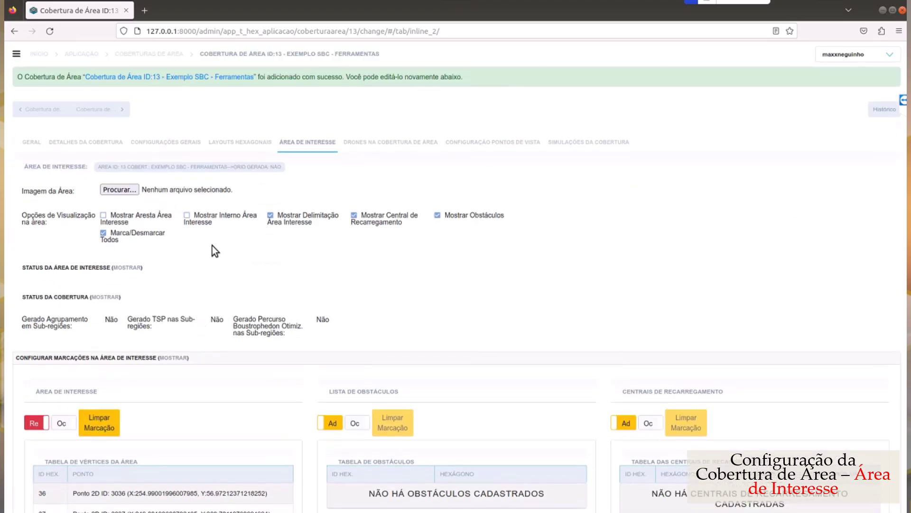
{"action": "left_click", "coordinate": [270, 216]}
{"action": "scroll", "coordinate": [338, 300], "scroll_direction": "down", "scroll_amount": 18}
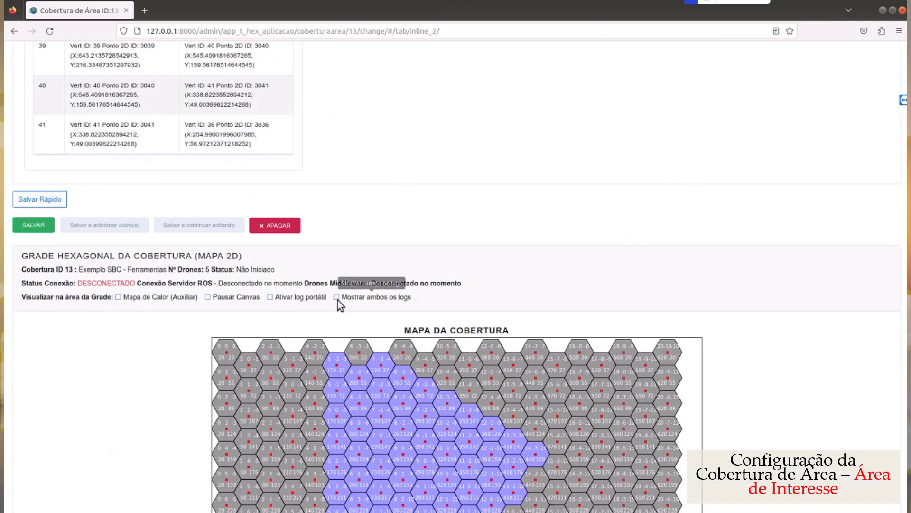
{"action": "scroll", "coordinate": [400, 312], "scroll_direction": "down", "scroll_amount": 6}
{"action": "scroll", "coordinate": [196, 196], "scroll_direction": "up", "scroll_amount": 4}
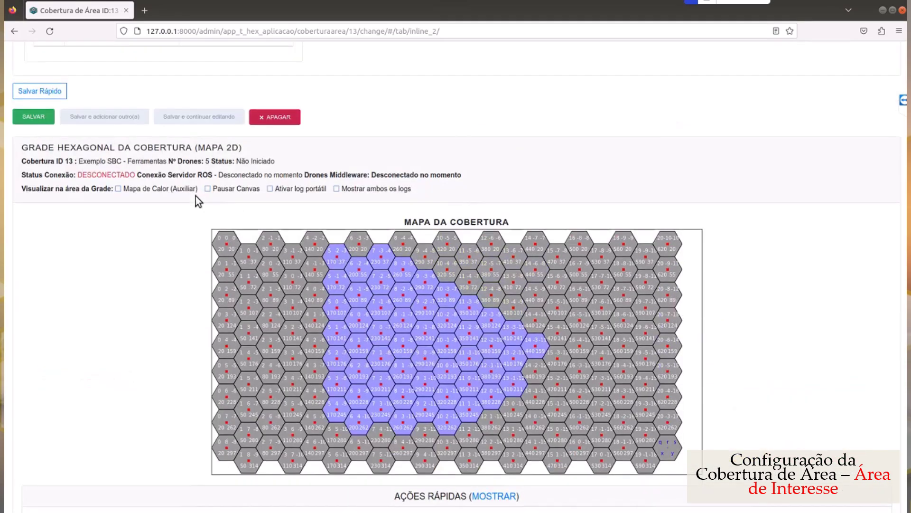
{"action": "left_click", "coordinate": [43, 93]}
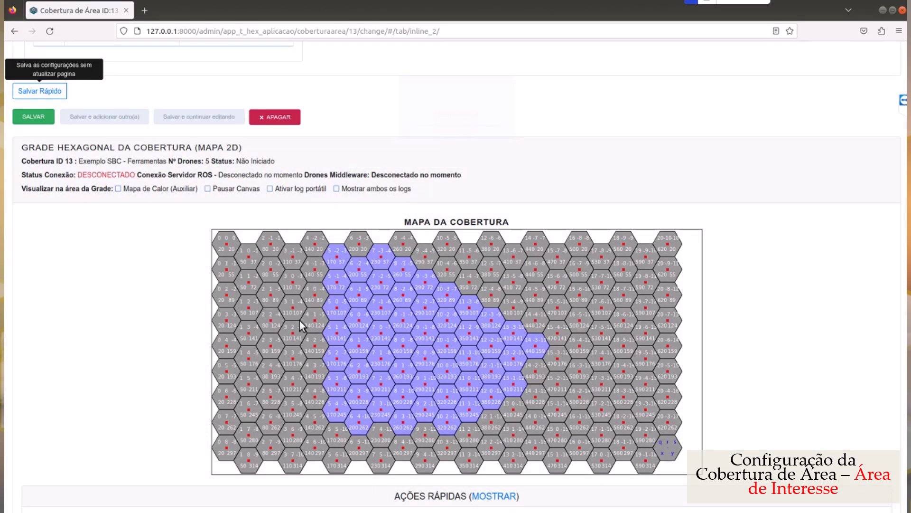
Step: Add a drone named "Drone 1" with model Modelo ID:1 -->Modelo 1 (Padrão) to Drones na Cobertura de Área
{"action": "scroll", "coordinate": [300, 321], "scroll_direction": "up", "scroll_amount": 7}
{"action": "scroll", "coordinate": [300, 321], "scroll_direction": "up", "scroll_amount": 9}
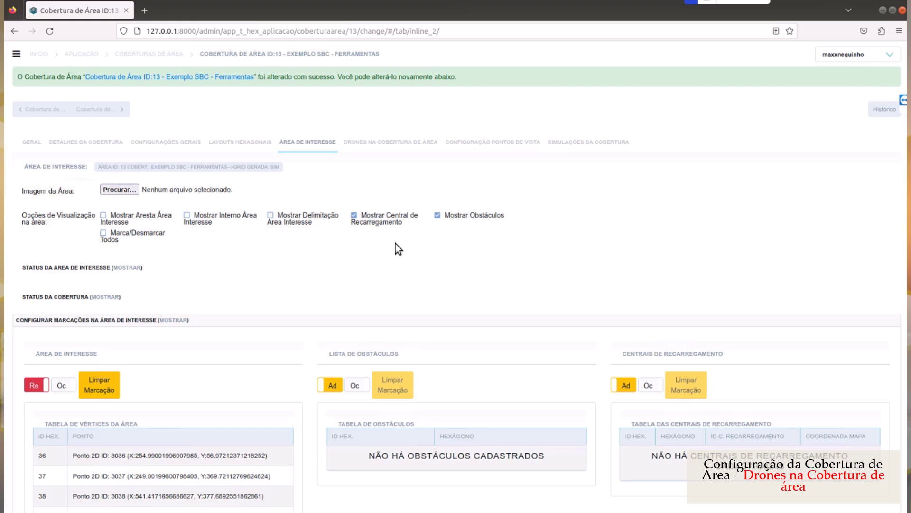
{"action": "left_click", "coordinate": [392, 144]}
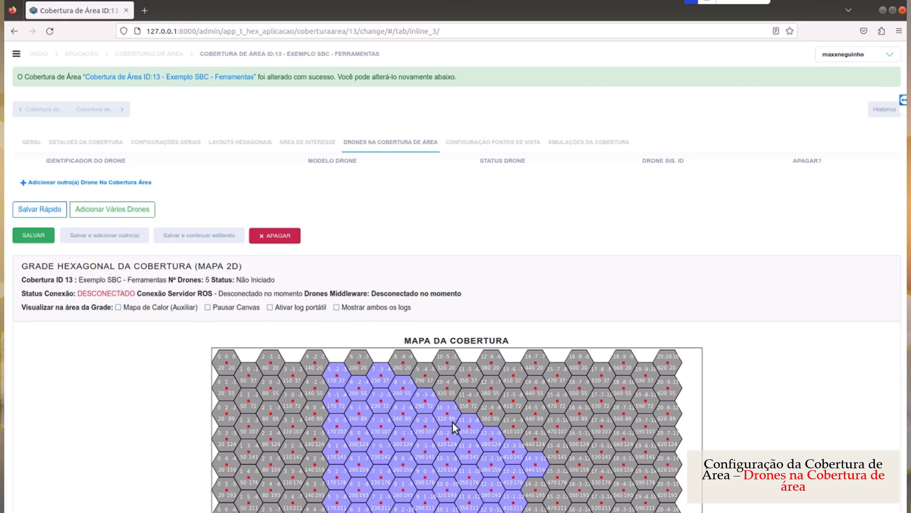
{"action": "left_click", "coordinate": [68, 184]}
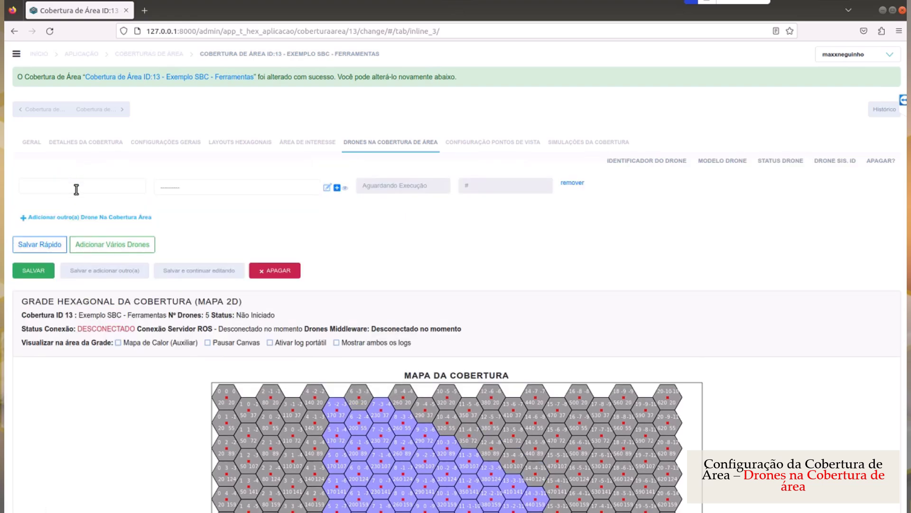
{"action": "type", "text": "Drone"}
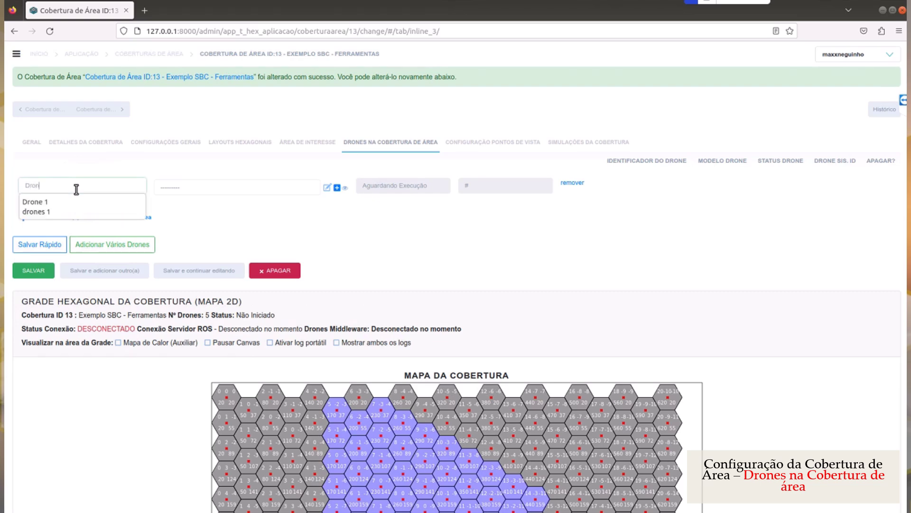
{"action": "left_click", "coordinate": [75, 201]}
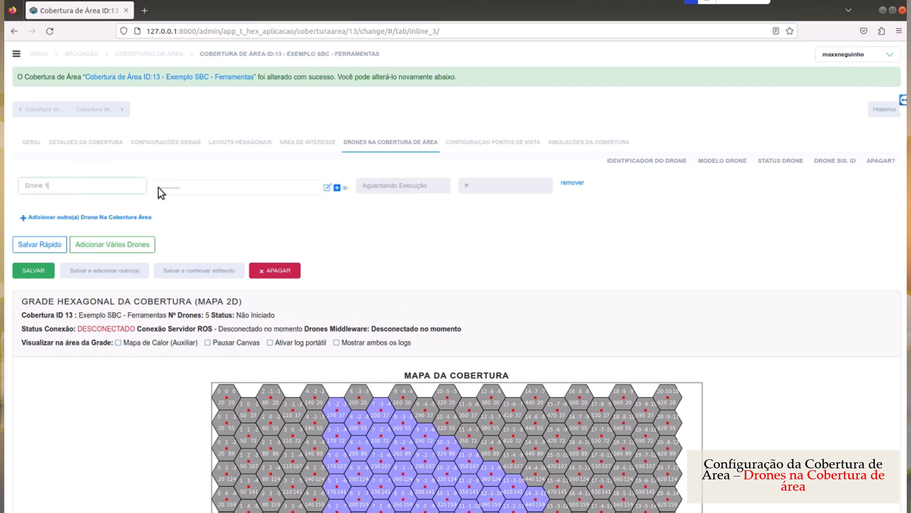
{"action": "left_click", "coordinate": [158, 187]}
{"action": "left_click", "coordinate": [179, 213]}
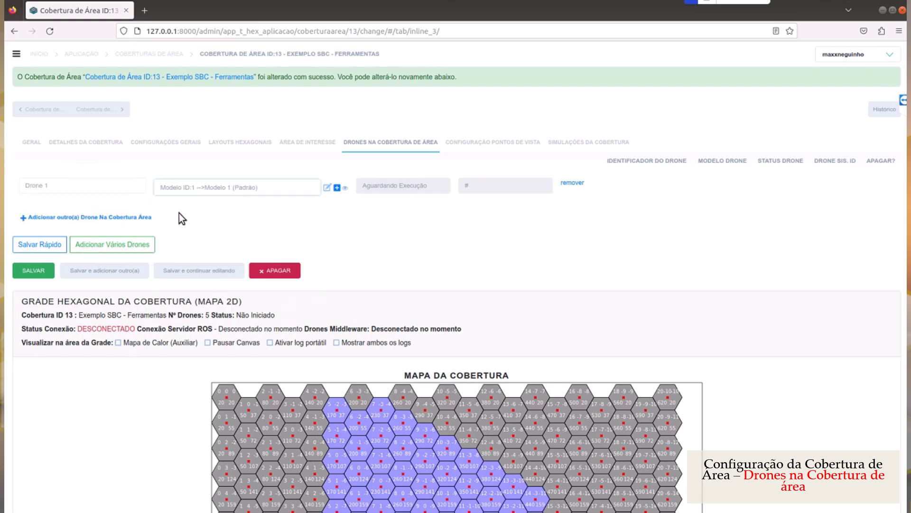
Step: Add a second drone named "Drone 2" with model Modelo ID:2 -->Modelo 2 (Padrão) and quick-save the drones
{"action": "left_click", "coordinate": [106, 217]}
{"action": "type", "text": "Drone"}
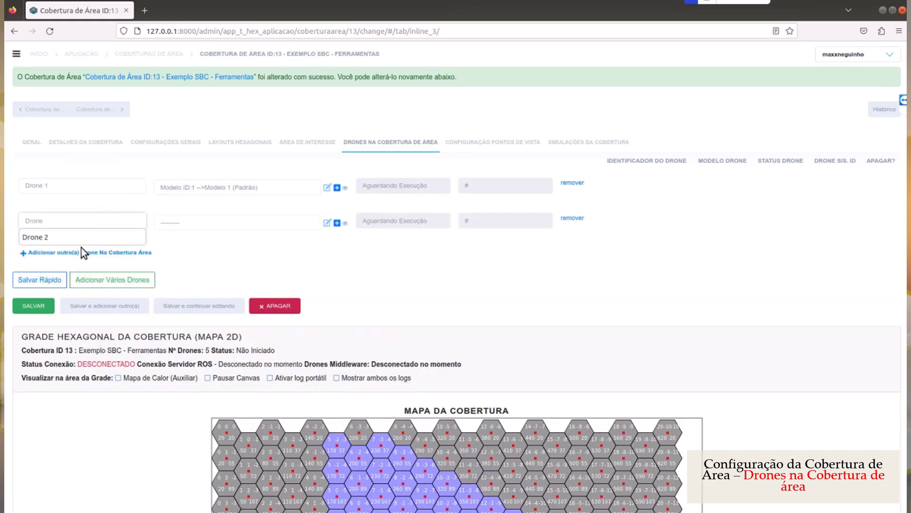
{"action": "left_click", "coordinate": [84, 239]}
{"action": "left_click", "coordinate": [209, 219]}
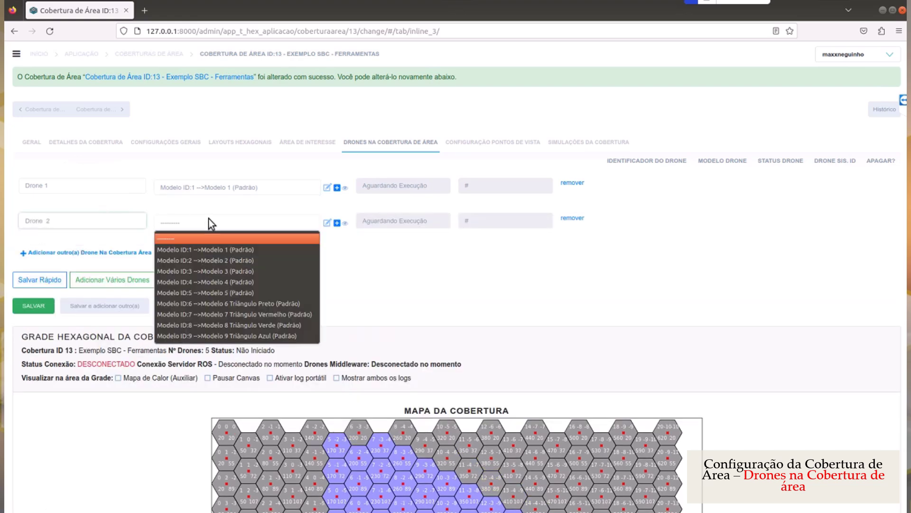
{"action": "left_click", "coordinate": [220, 259]}
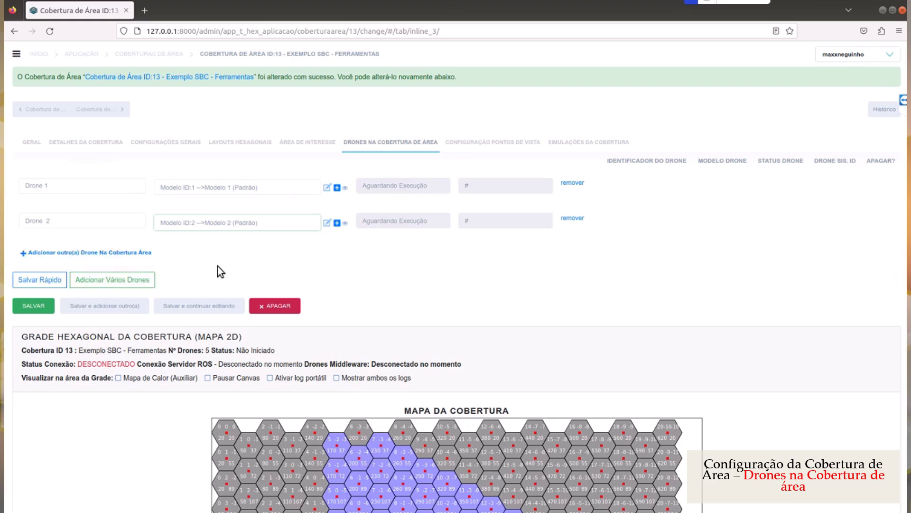
{"action": "left_click", "coordinate": [35, 279]}
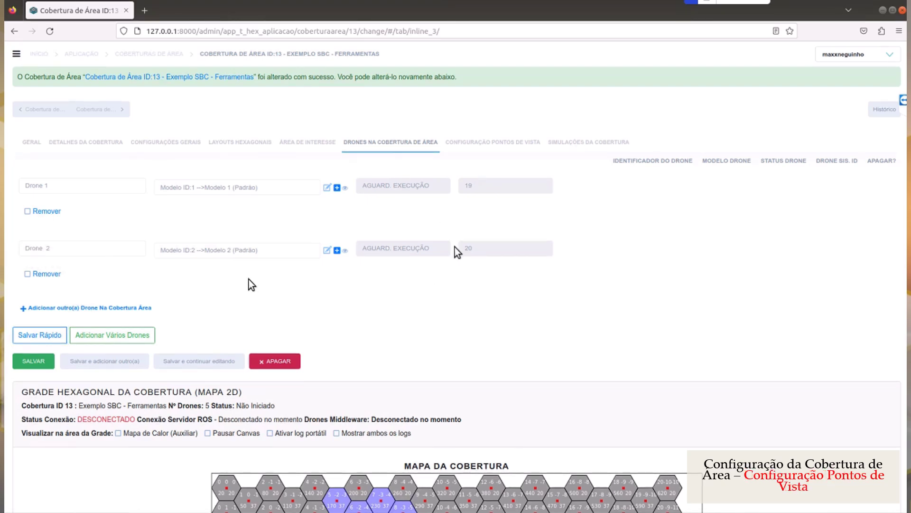
Step: Set Número de Drones Iniciais to 2 in the Configuração Pontos de Vista settings
{"action": "left_click", "coordinate": [491, 151]}
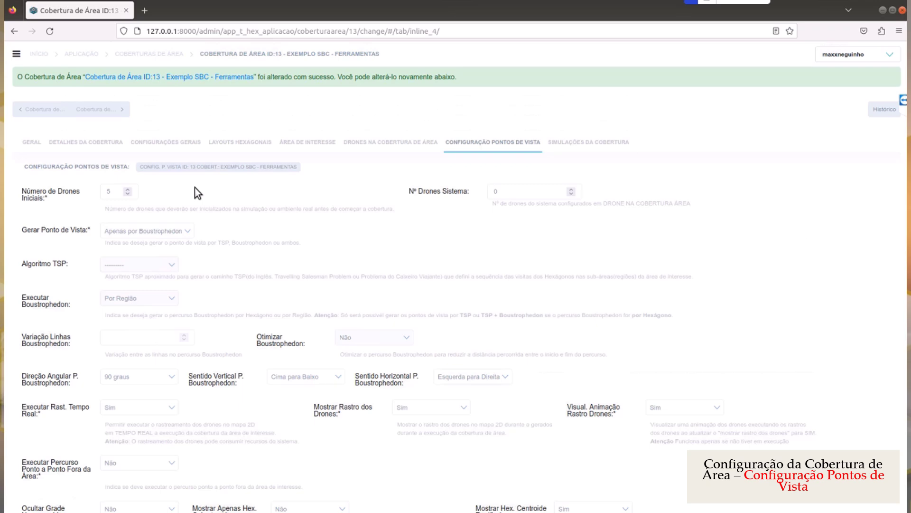
{"action": "left_click", "coordinate": [183, 234]}
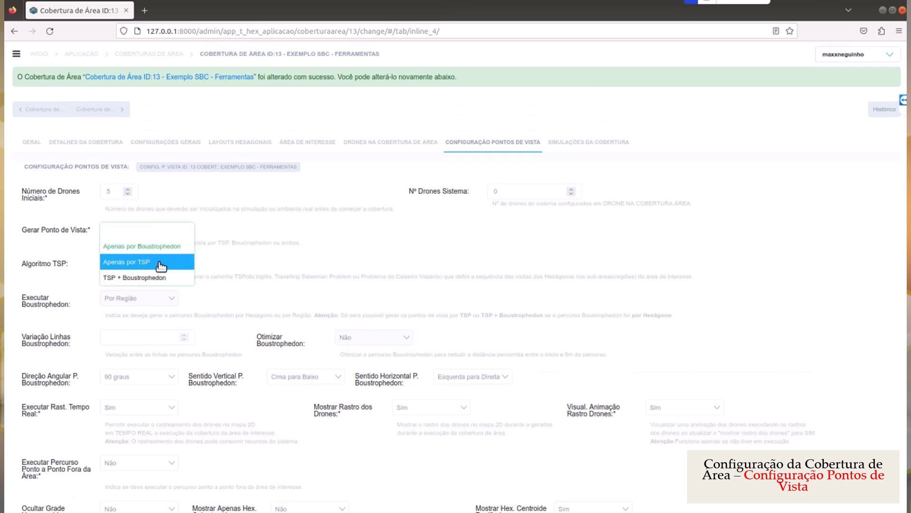
{"action": "double_click", "coordinate": [113, 193]}
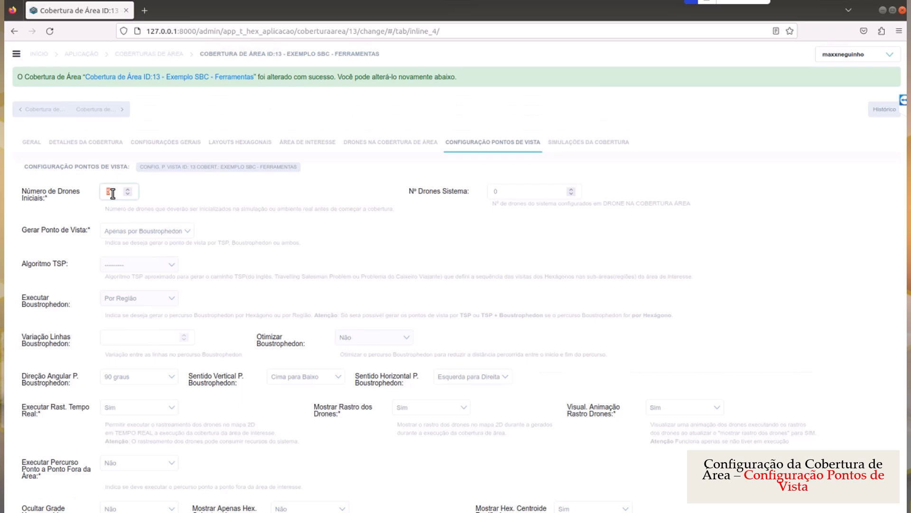
{"action": "type", "text": "2"}
Step: Set Gerar Ponto de Vista to Apenas por TSP and Algoritmo TSP to Padrão (Christofides)
{"action": "left_click", "coordinate": [153, 232]}
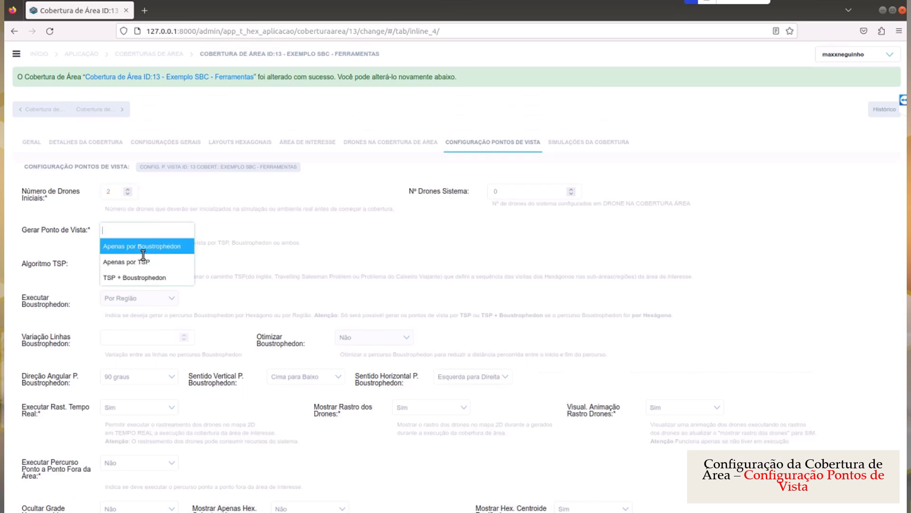
{"action": "left_click", "coordinate": [143, 262]}
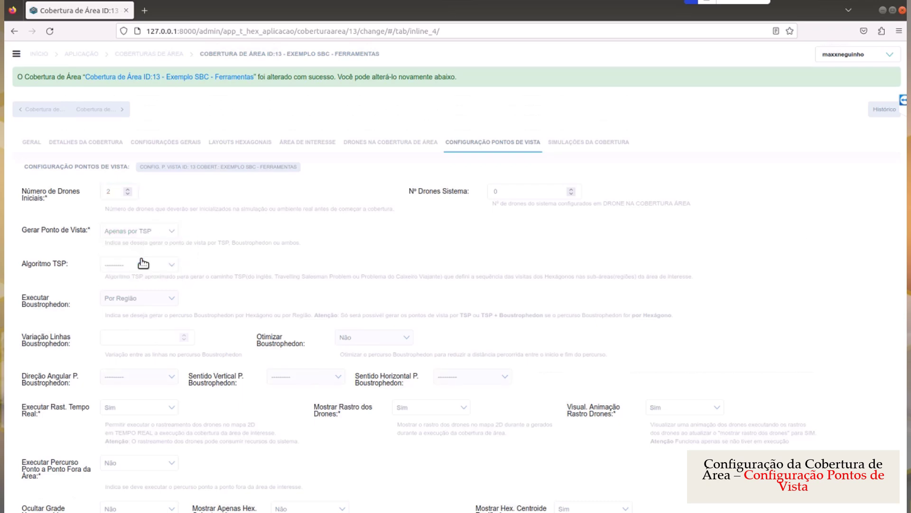
{"action": "left_click", "coordinate": [170, 267]}
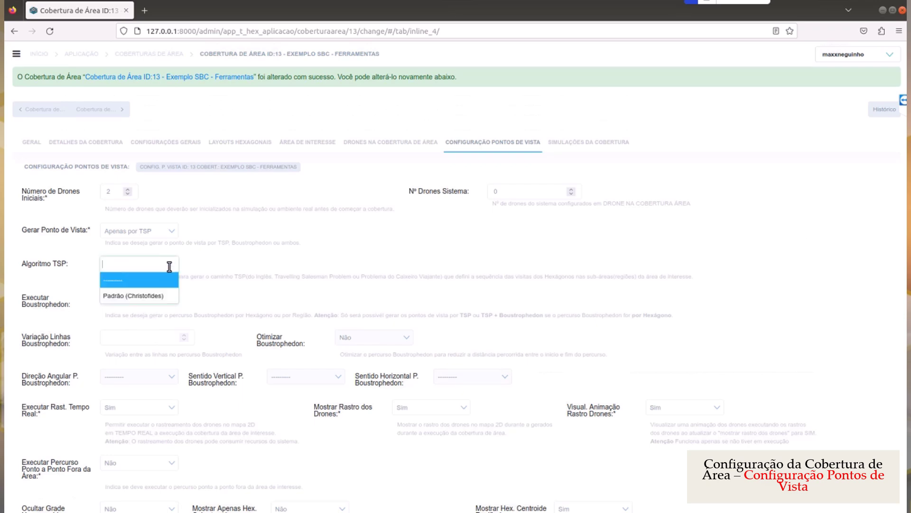
{"action": "left_click", "coordinate": [161, 299]}
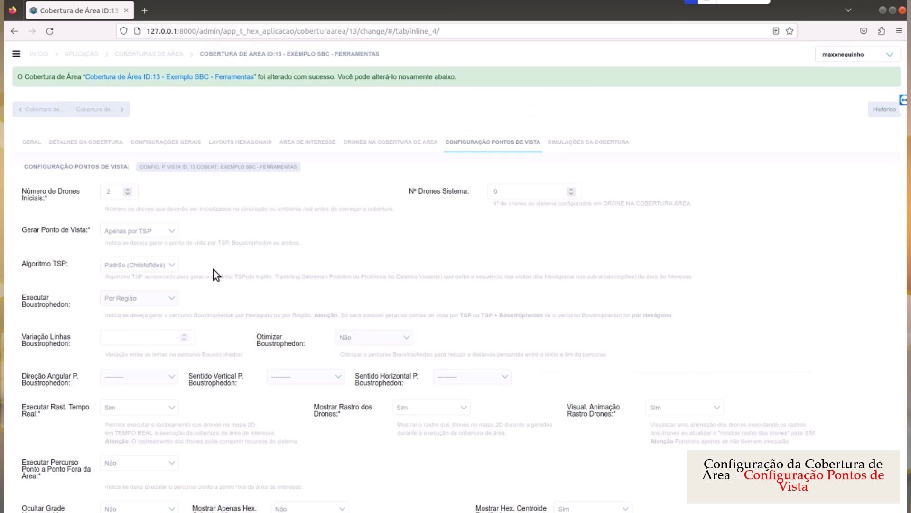
Step: Look through the remaining Boustrophedon, drone tracking, hexagon grid and path display options of the viewpoint configuration
{"action": "scroll", "coordinate": [213, 269], "scroll_direction": "down", "scroll_amount": 2}
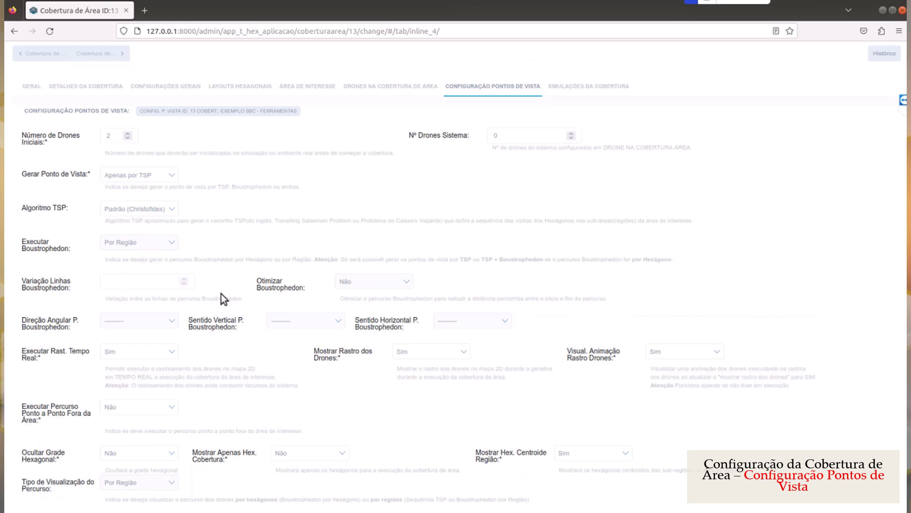
{"action": "scroll", "coordinate": [221, 294], "scroll_direction": "down", "scroll_amount": 4}
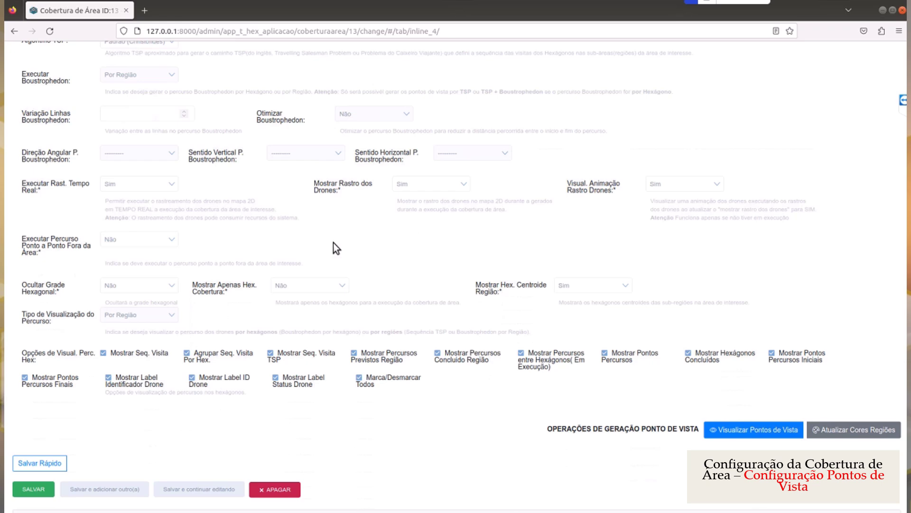
{"action": "scroll", "coordinate": [333, 243], "scroll_direction": "down", "scroll_amount": 2}
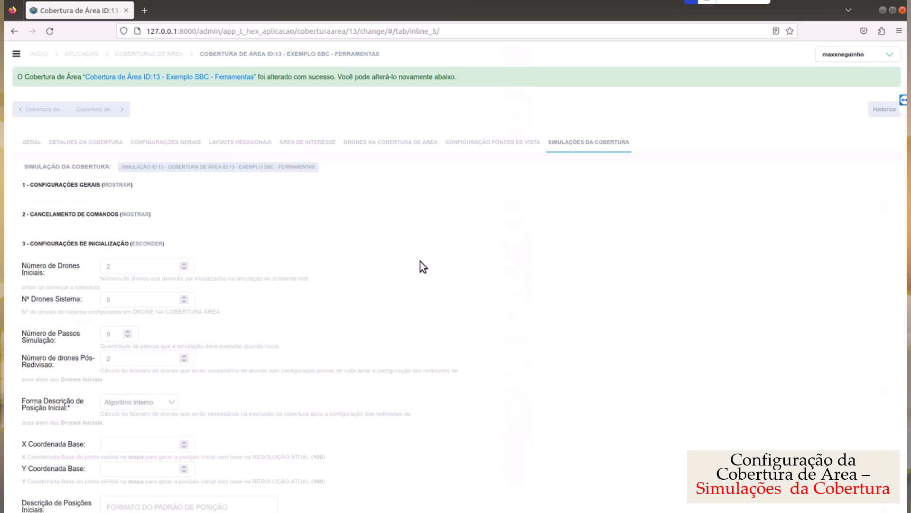
Step: Try Automaticamente (Coordenada Base) and Descrever Manualmente as Posições iniciais for Forma Descrição de Posição Inicial in the simulation's initialization settings
{"action": "scroll", "coordinate": [420, 261], "scroll_direction": "down", "scroll_amount": 3}
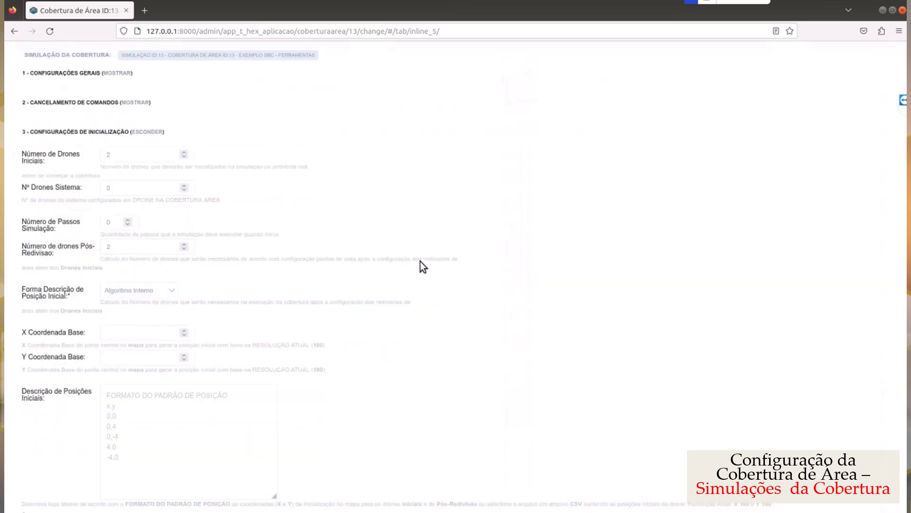
{"action": "left_click", "coordinate": [177, 298]}
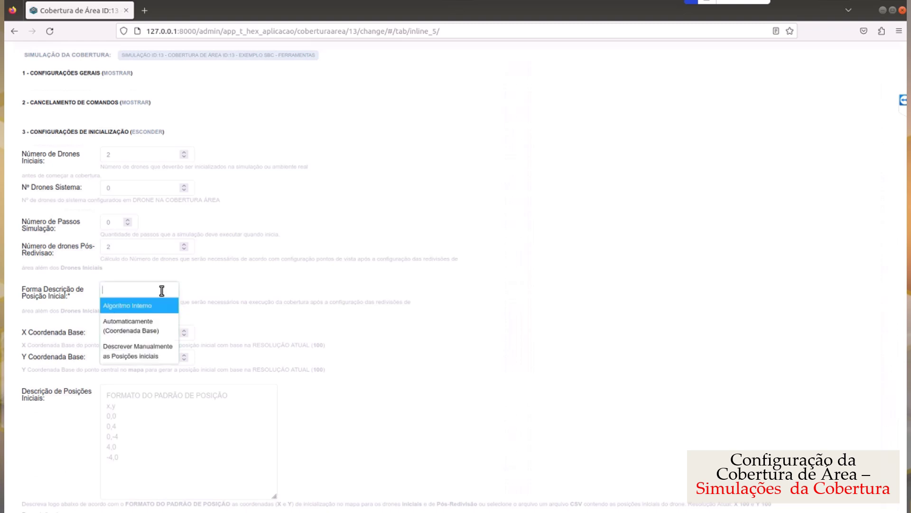
{"action": "left_click", "coordinate": [155, 328]}
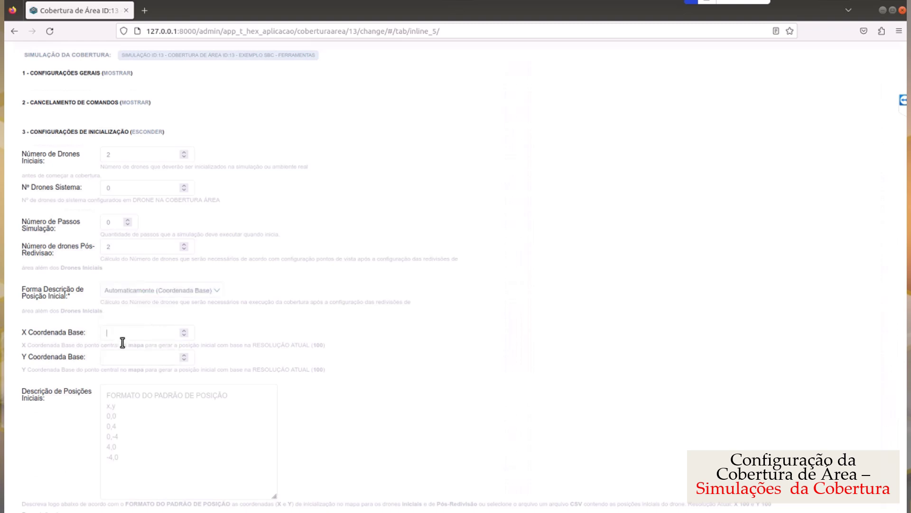
{"action": "left_click", "coordinate": [130, 363]}
{"action": "left_click", "coordinate": [188, 291]}
{"action": "left_click", "coordinate": [181, 345]}
{"action": "scroll", "coordinate": [224, 337], "scroll_direction": "down", "scroll_amount": 3}
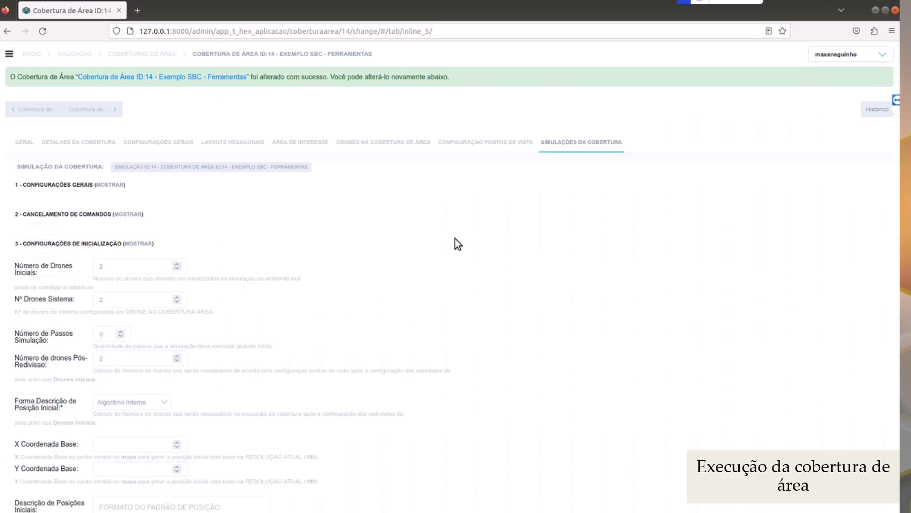
Step: Examine the simulation's initialization settings, the area redivisions and the execution operations, including those in Ações Rápidas
{"action": "scroll", "coordinate": [455, 238], "scroll_direction": "down", "scroll_amount": 3}
{"action": "scroll", "coordinate": [455, 238], "scroll_direction": "down", "scroll_amount": 5}
{"action": "scroll", "coordinate": [455, 238], "scroll_direction": "down", "scroll_amount": 8}
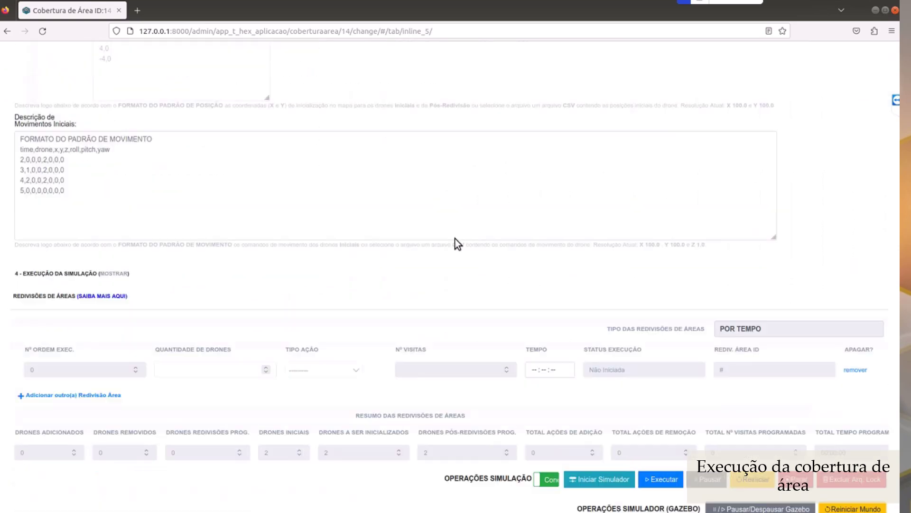
{"action": "left_click", "coordinate": [651, 428]}
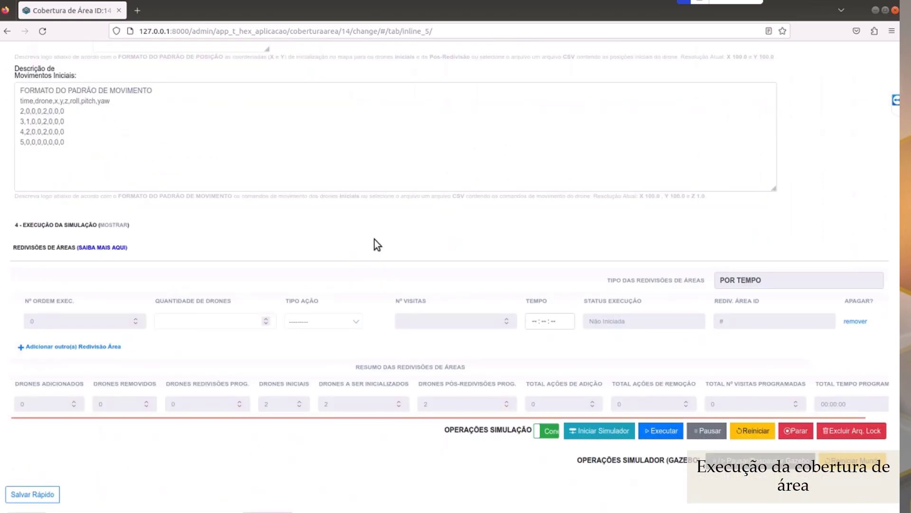
{"action": "scroll", "coordinate": [374, 239], "scroll_direction": "down", "scroll_amount": 8}
{"action": "scroll", "coordinate": [375, 240], "scroll_direction": "down", "scroll_amount": 10}
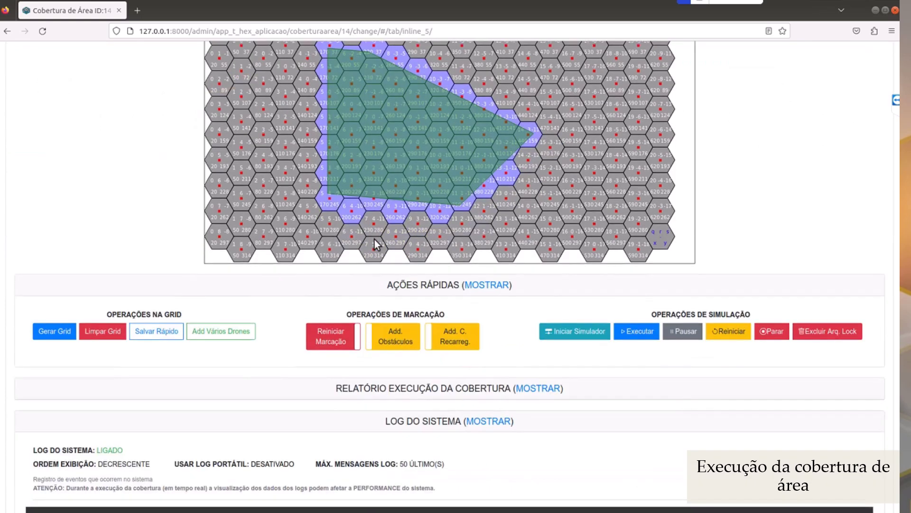
{"action": "left_click", "coordinate": [645, 337]}
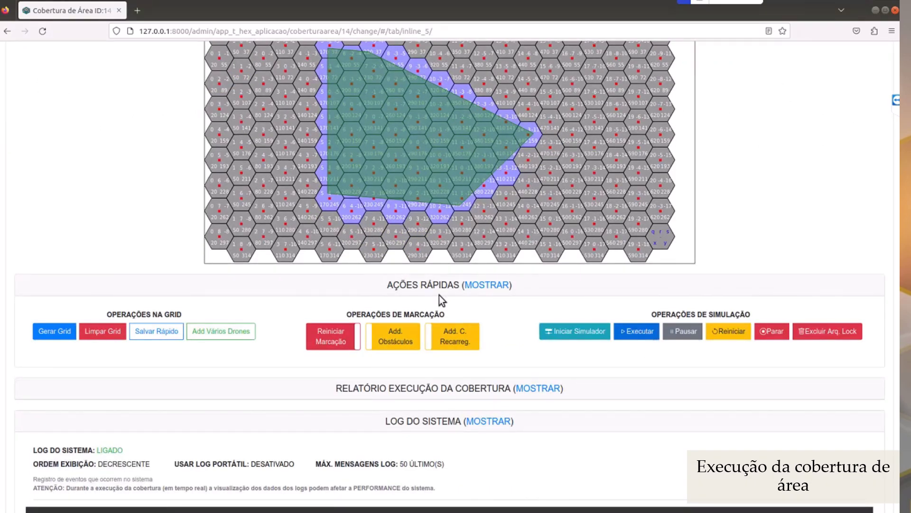
Step: Execute the simulation of coverage ID 14 and agree to initialize the Drone Middleware
{"action": "scroll", "coordinate": [437, 254], "scroll_direction": "up", "scroll_amount": 3}
{"action": "scroll", "coordinate": [439, 246], "scroll_direction": "up", "scroll_amount": 10}
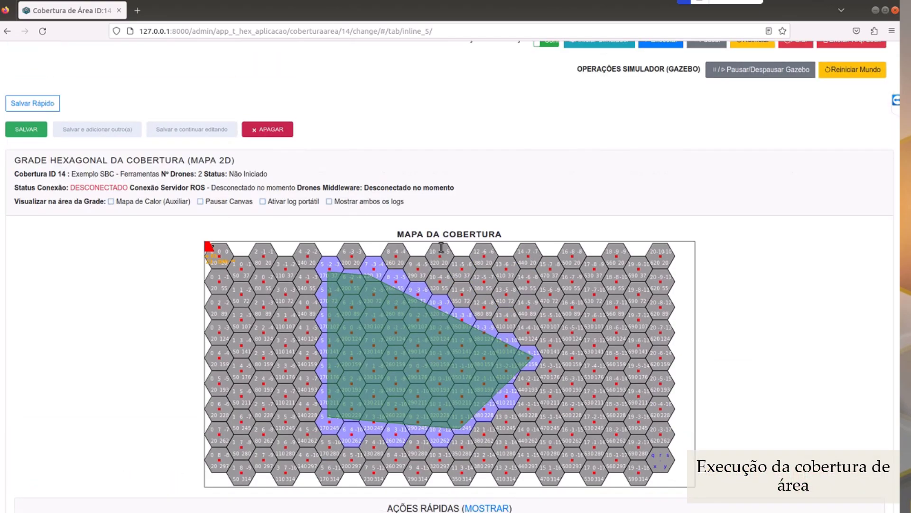
{"action": "scroll", "coordinate": [440, 247], "scroll_direction": "down", "scroll_amount": 10}
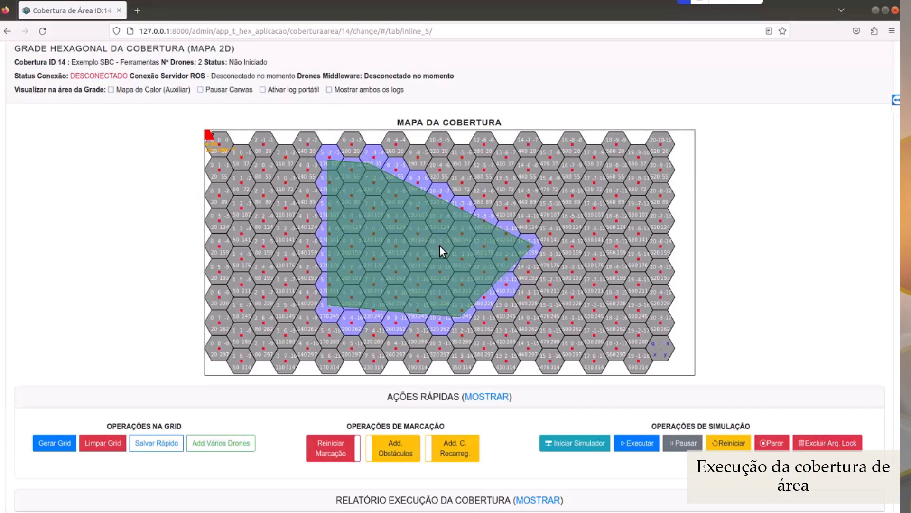
{"action": "left_click", "coordinate": [640, 444]}
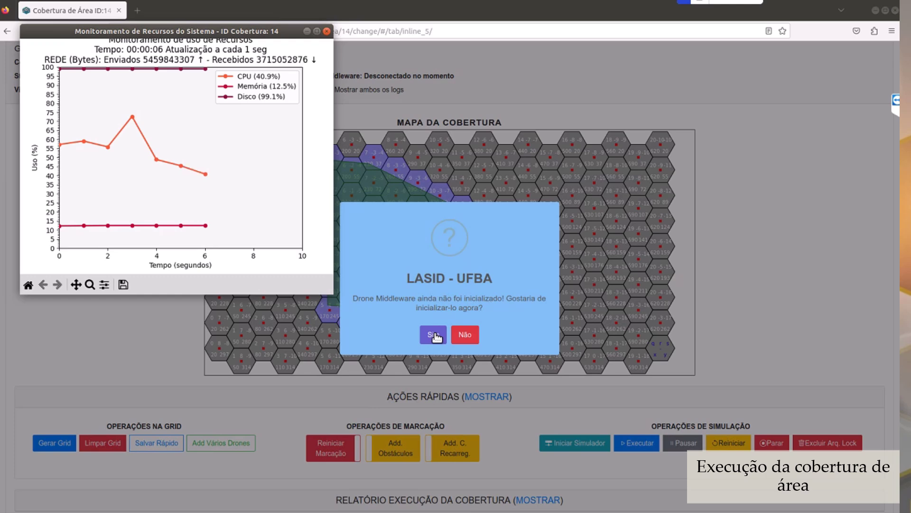
{"action": "left_click", "coordinate": [434, 335]}
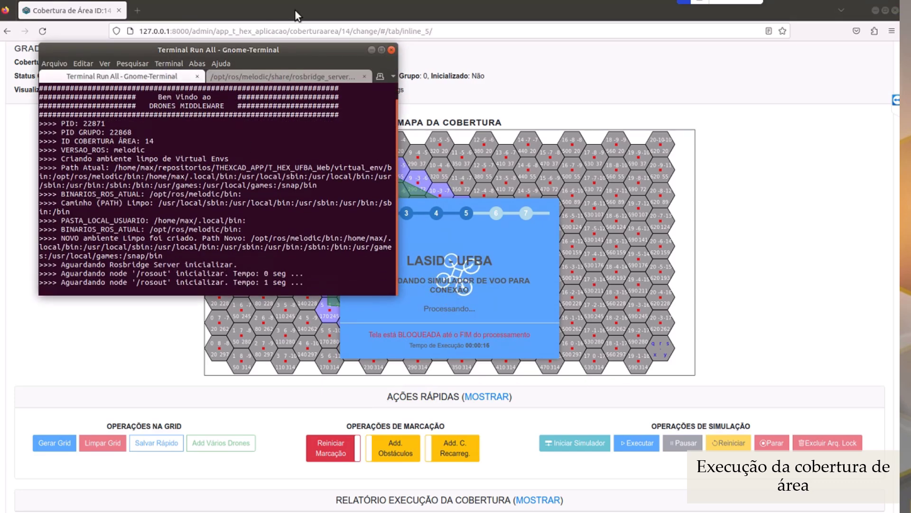
Step: Switch between the coverage page and the Terminal, and tile the Gazebo window on the right half of the screen
{"action": "left_click", "coordinate": [294, 10]}
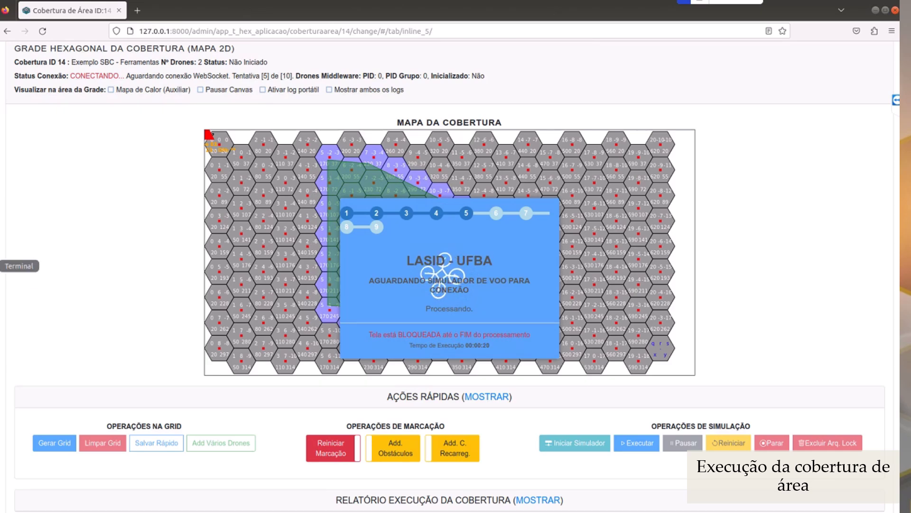
{"action": "left_click", "coordinate": [2, 266]}
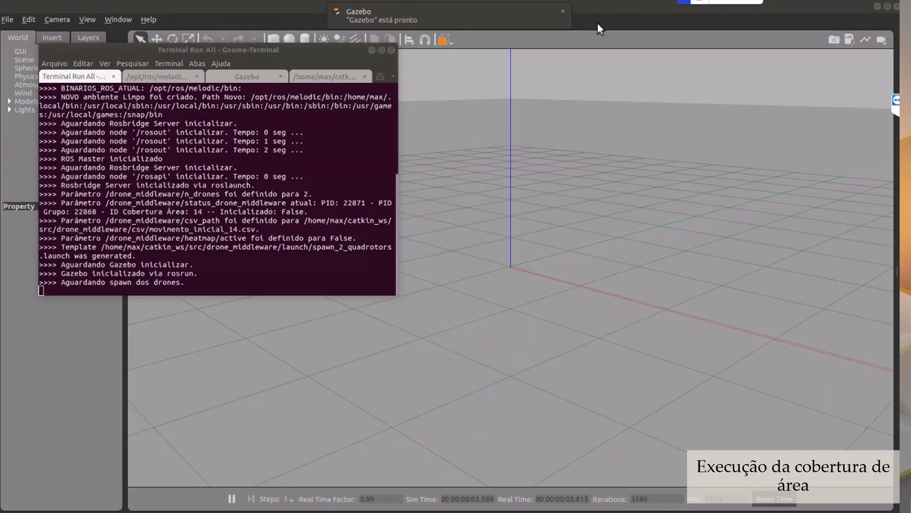
{"action": "left_click_drag", "start_coordinate": [622, 10], "coordinate": [800, 78]}
{"action": "left_click_drag", "start_coordinate": [680, 75], "coordinate": [791, 223]}
{"action": "key", "text": "super+Right"}
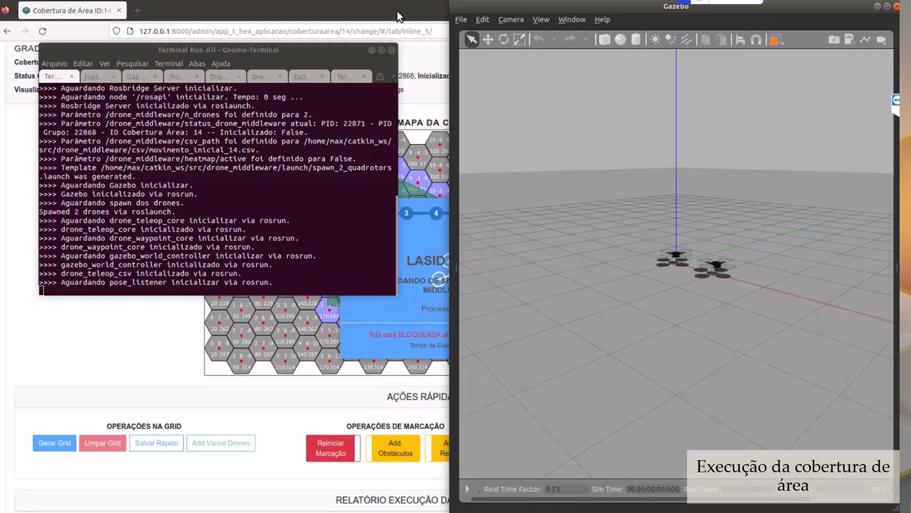
Step: Tile the coverage page's browser window on the left half of the screen, beside Gazebo, and bring it in front of the Terminal
{"action": "left_click", "coordinate": [397, 10]}
{"action": "left_click_drag", "start_coordinate": [298, 26], "coordinate": [36, 54]}
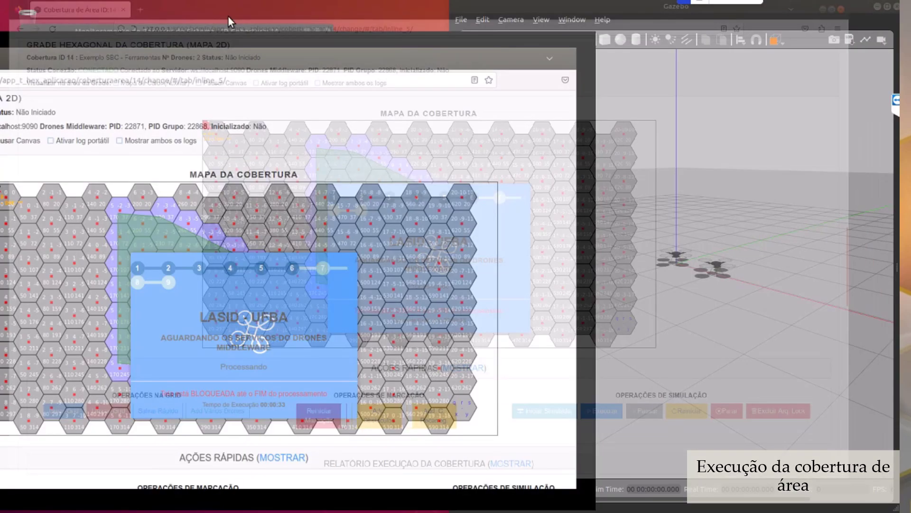
{"action": "left_click_drag", "start_coordinate": [271, 50], "coordinate": [1, 84]}
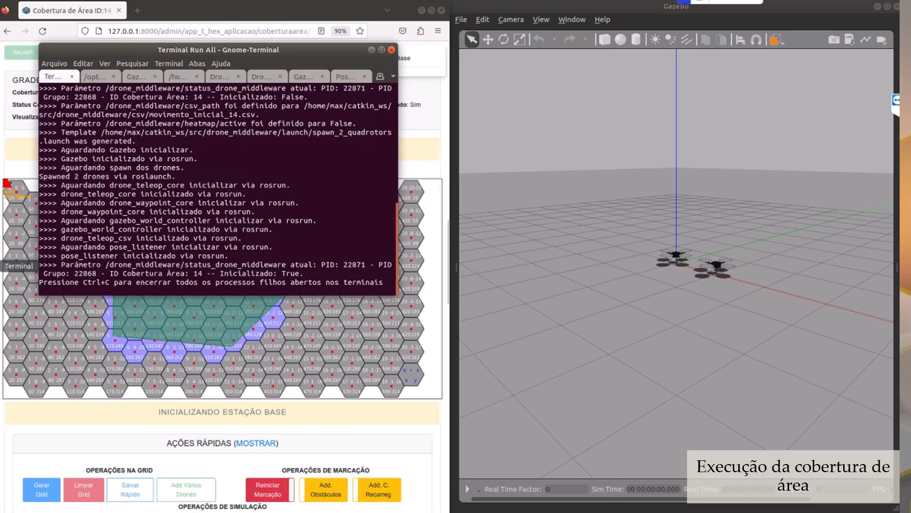
{"action": "left_click", "coordinate": [105, 334]}
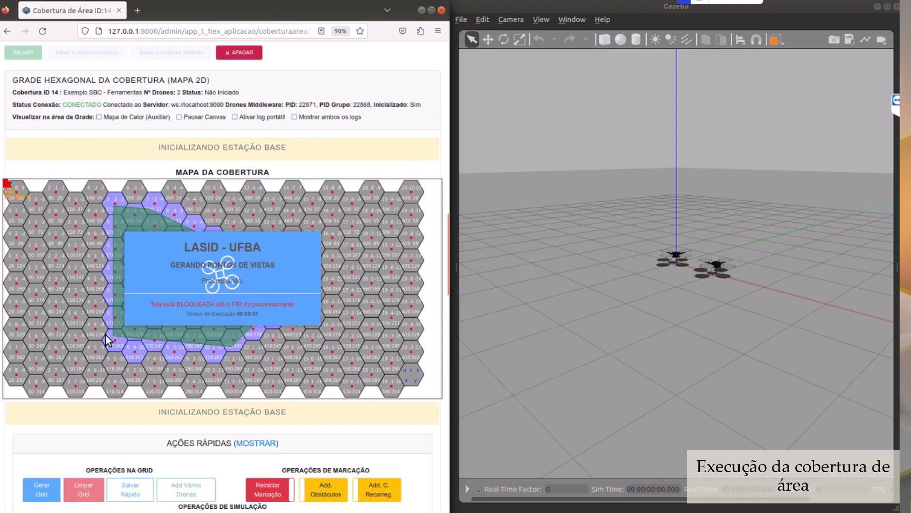
Step: Follow the base station initialization and agree to continue the execution with Gazebo unpaused automatically for this run
{"action": "scroll", "coordinate": [360, 264], "scroll_direction": "down", "scroll_amount": 2}
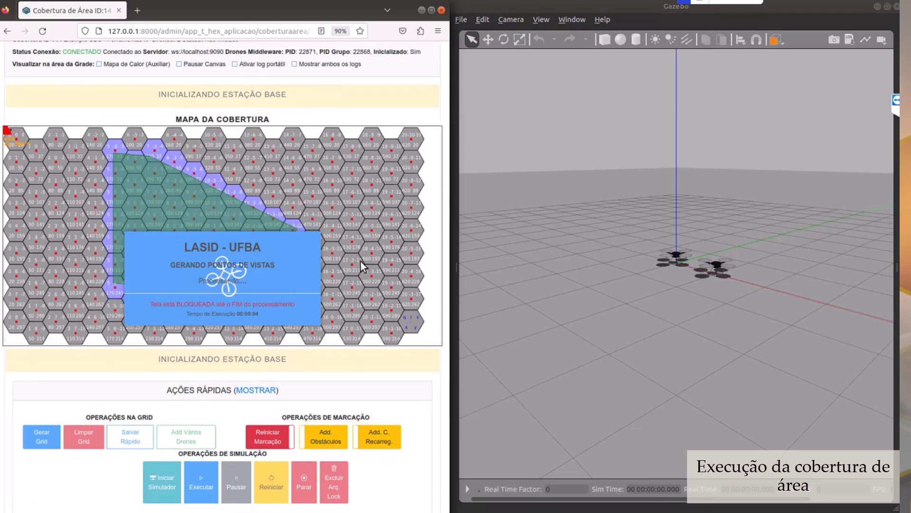
{"action": "scroll", "coordinate": [360, 260], "scroll_direction": "down", "scroll_amount": 2}
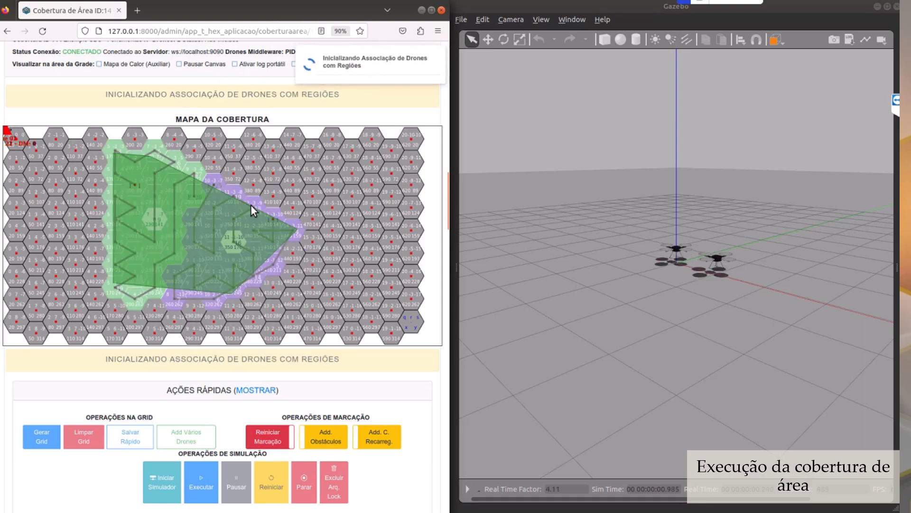
{"action": "scroll", "coordinate": [250, 205], "scroll_direction": "up", "scroll_amount": 2}
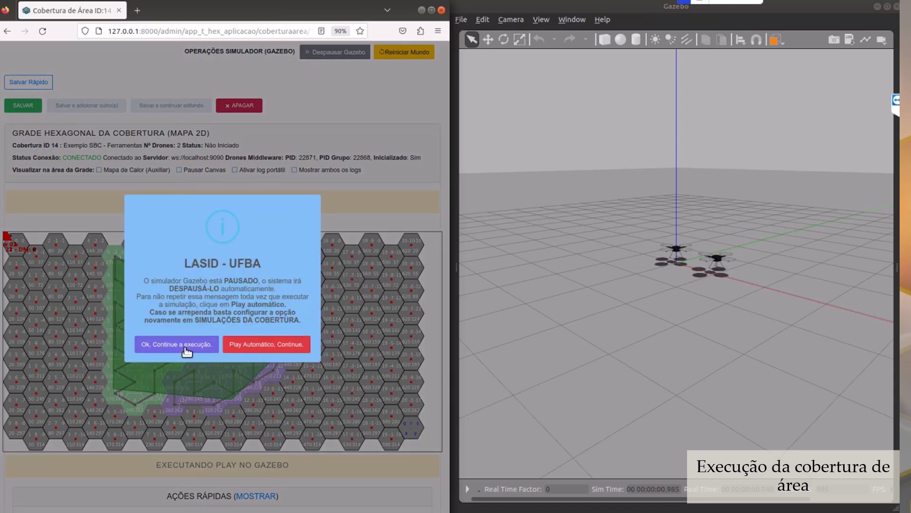
{"action": "left_click", "coordinate": [185, 346]}
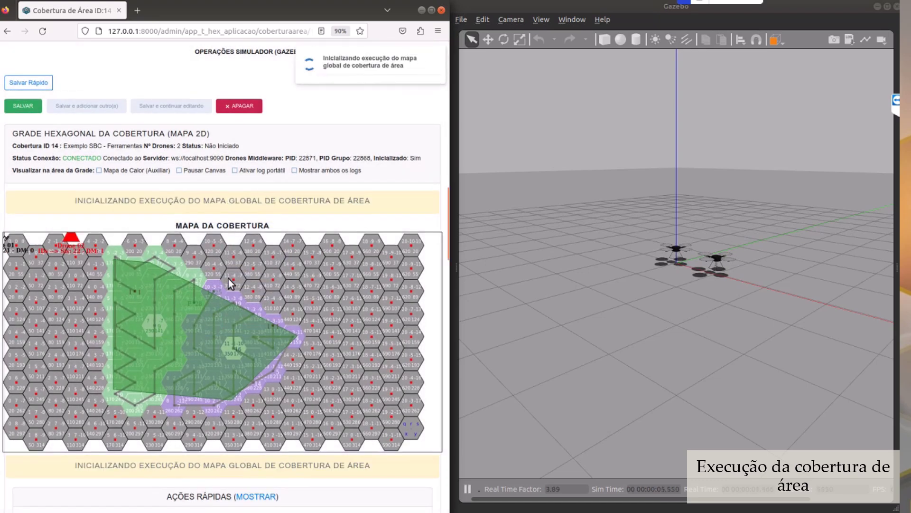
{"action": "scroll", "coordinate": [229, 278], "scroll_direction": "down", "scroll_amount": 1}
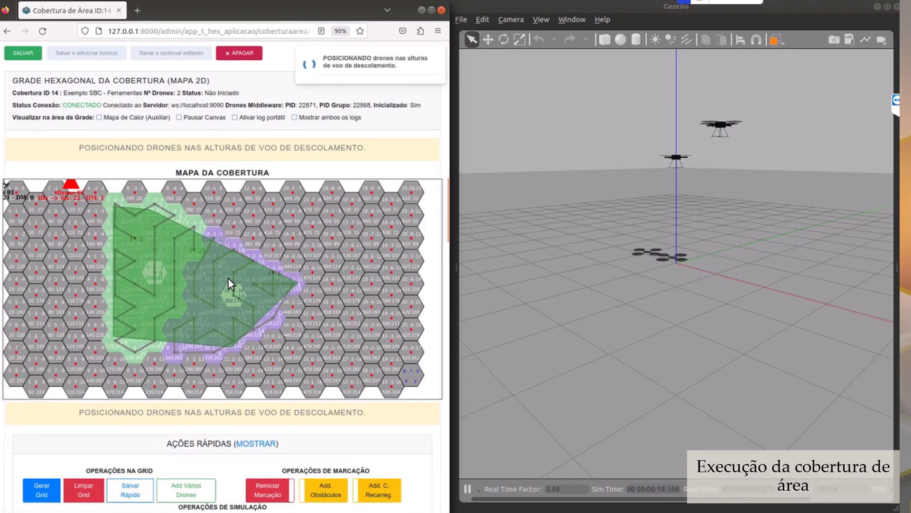
Step: Adjust the Gazebo camera to a higher, wider view of the two drones flying over the grid
{"action": "left_click", "coordinate": [611, 264]}
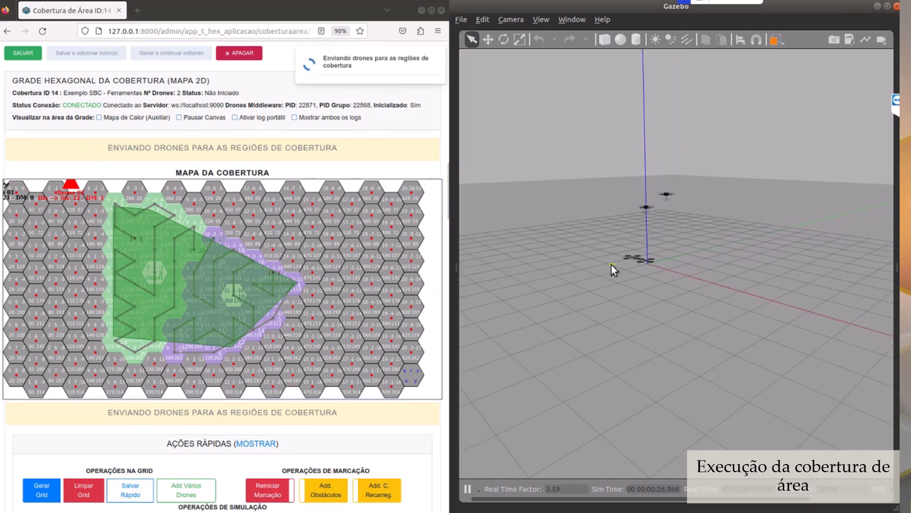
{"action": "left_click_drag", "start_coordinate": [611, 265], "coordinate": [589, 284]}
{"action": "scroll", "coordinate": [589, 284], "scroll_direction": "down", "scroll_amount": 2}
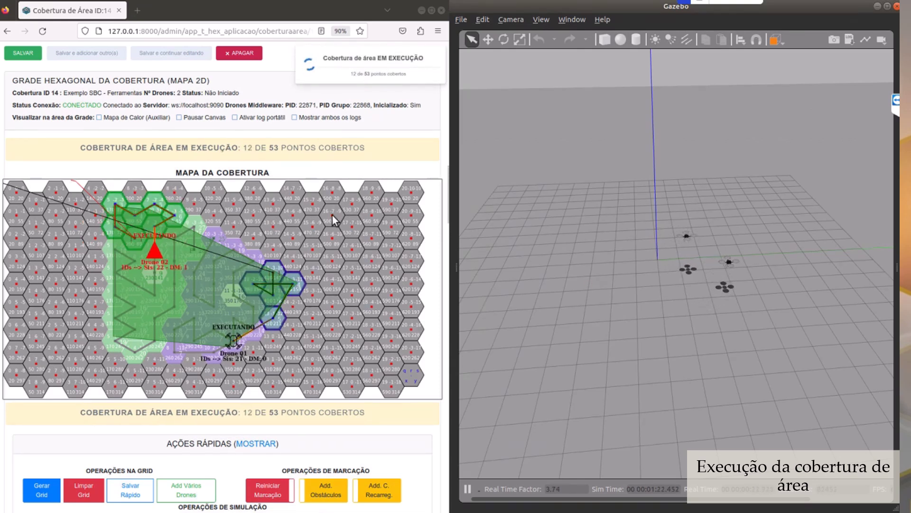
Step: Turn off Mostrar Aresta Área Interesse and Mostrar Interno Área Interesse in the coverage's Área de Interesse settings
{"action": "scroll", "coordinate": [337, 219], "scroll_direction": "up", "scroll_amount": 15}
{"action": "scroll", "coordinate": [313, 202], "scroll_direction": "up", "scroll_amount": 6}
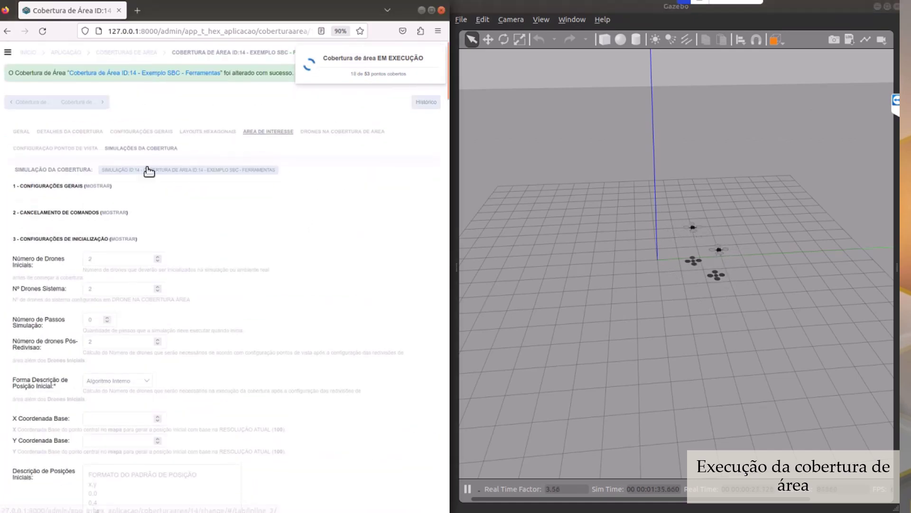
{"action": "left_click", "coordinate": [198, 157]}
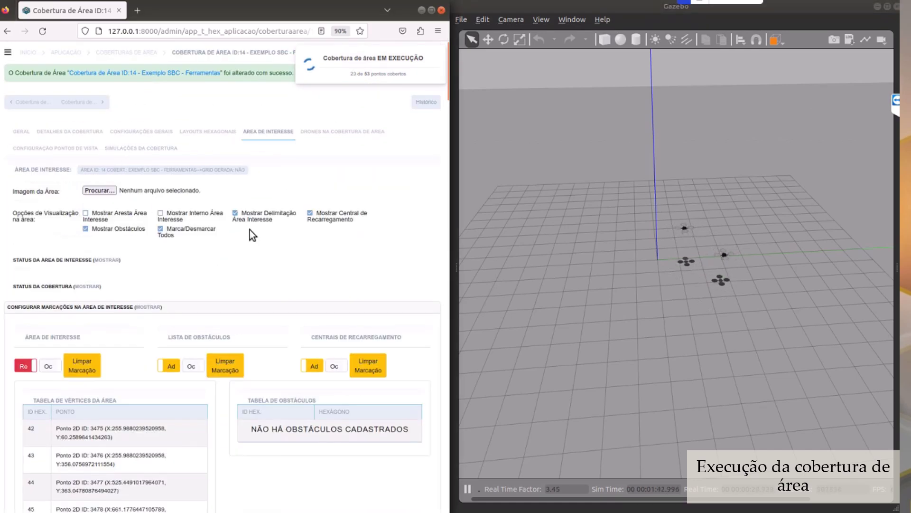
{"action": "scroll", "coordinate": [253, 232], "scroll_direction": "down", "scroll_amount": 10}
{"action": "scroll", "coordinate": [253, 233], "scroll_direction": "down", "scroll_amount": 6}
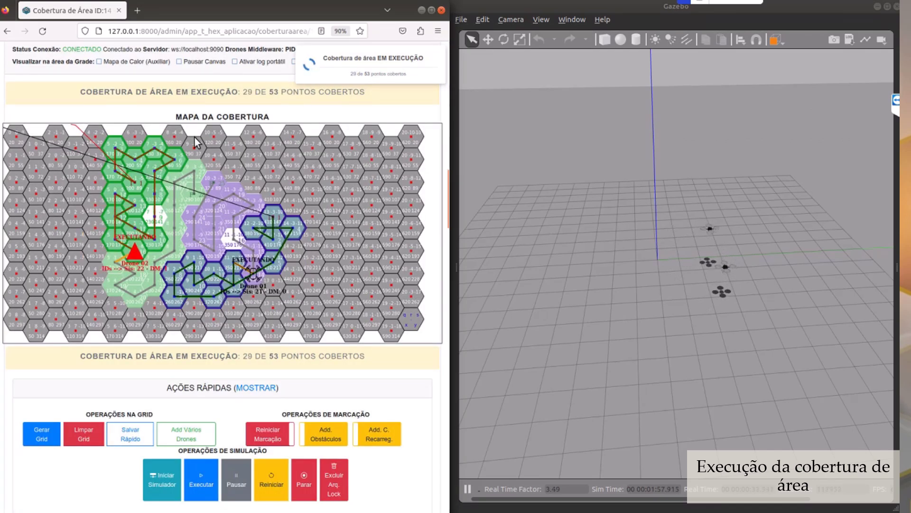
Step: Show the Mapa de Calor (Auxiliar) and follow it with the coverage map until the execution ends
{"action": "left_click", "coordinate": [99, 62]}
{"action": "scroll", "coordinate": [258, 292], "scroll_direction": "down", "scroll_amount": 3}
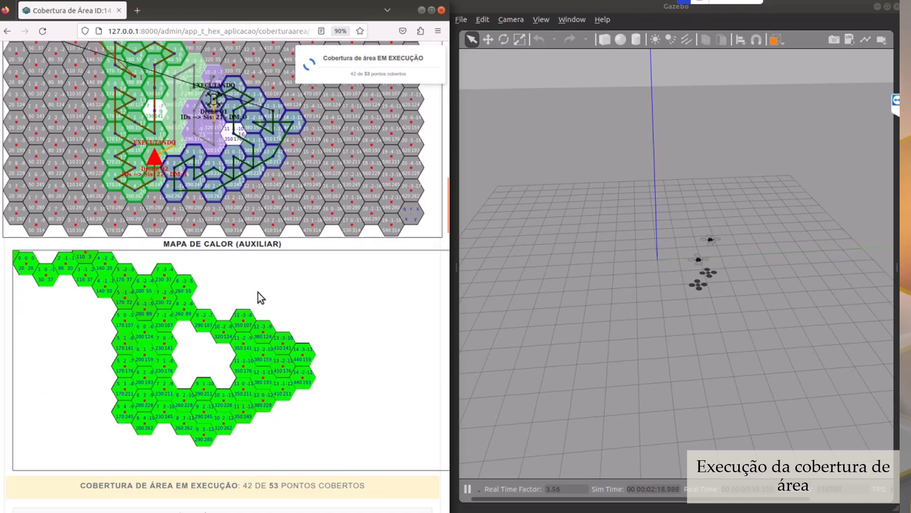
{"action": "scroll", "coordinate": [258, 292], "scroll_direction": "up", "scroll_amount": 5}
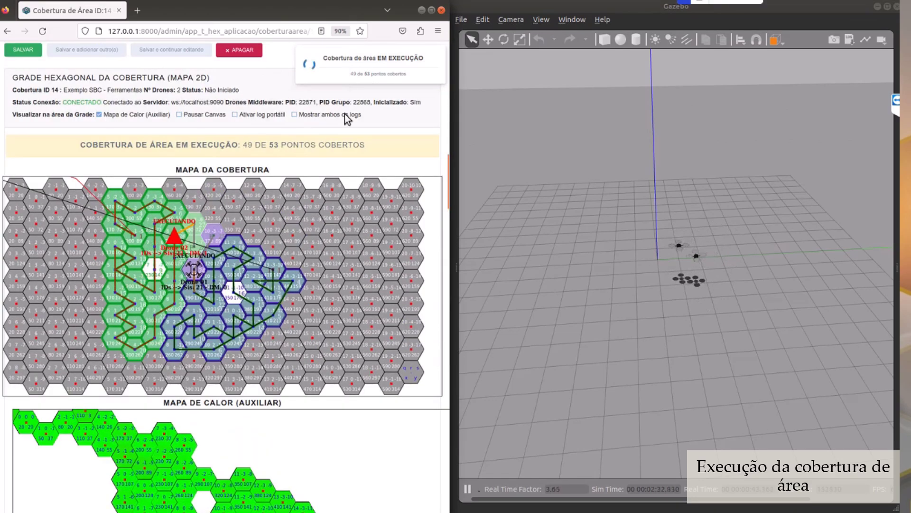
{"action": "scroll", "coordinate": [348, 192], "scroll_direction": "down", "scroll_amount": 2}
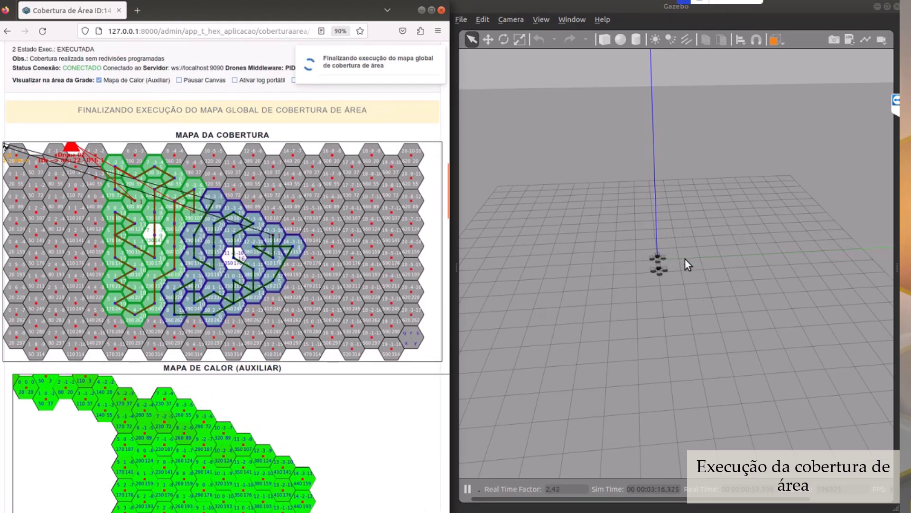
{"action": "scroll", "coordinate": [684, 259], "scroll_direction": "up", "scroll_amount": 3}
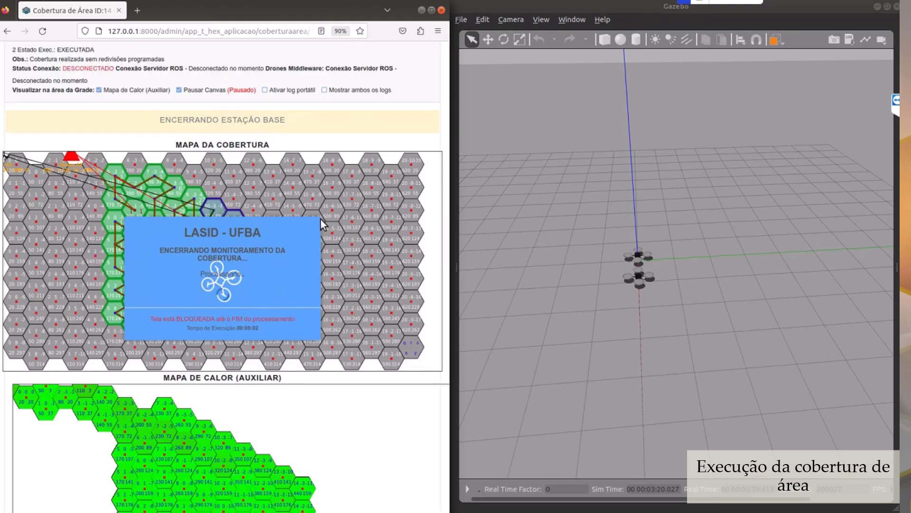
{"action": "scroll", "coordinate": [320, 219], "scroll_direction": "down", "scroll_amount": 2}
{"action": "scroll", "coordinate": [321, 218], "scroll_direction": "down", "scroll_amount": 3}
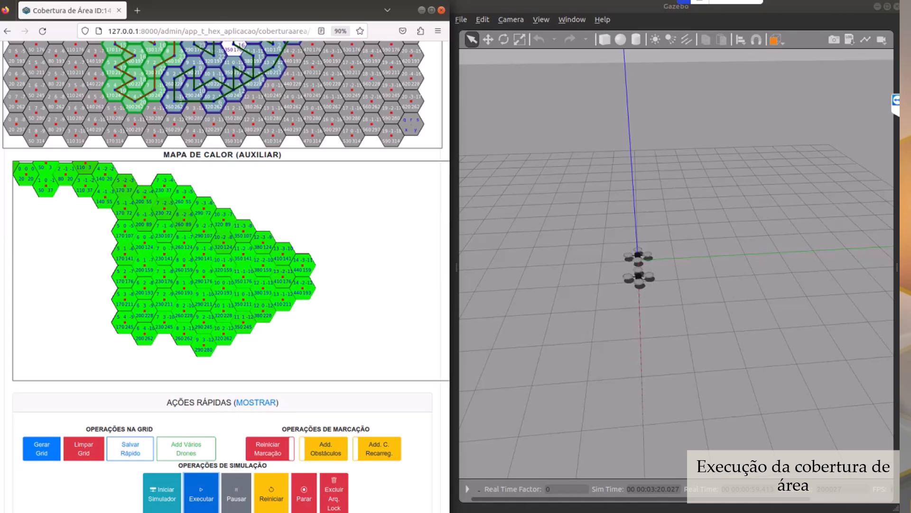
{"action": "scroll", "coordinate": [127, 251], "scroll_direction": "up", "scroll_amount": 2}
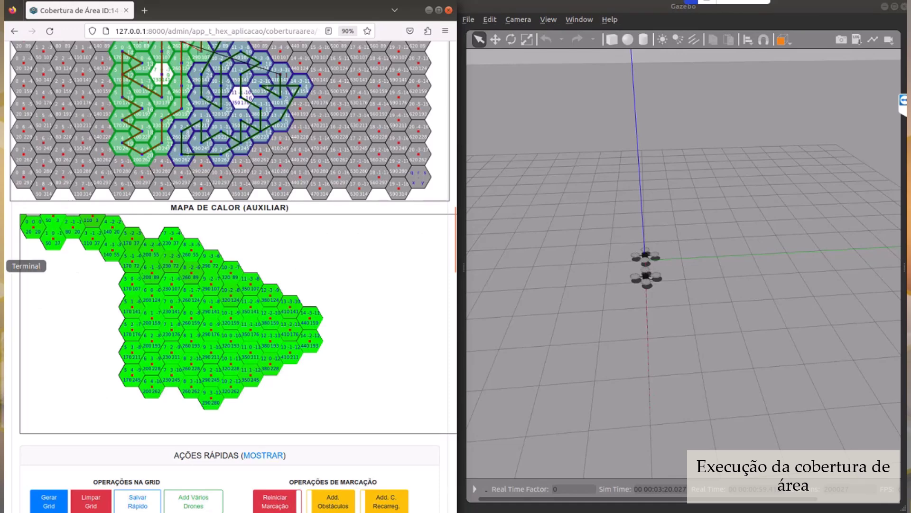
Step: Stop all child processes from the Terminal and maximize the coverage page's browser window
{"action": "left_click", "coordinate": [2, 266]}
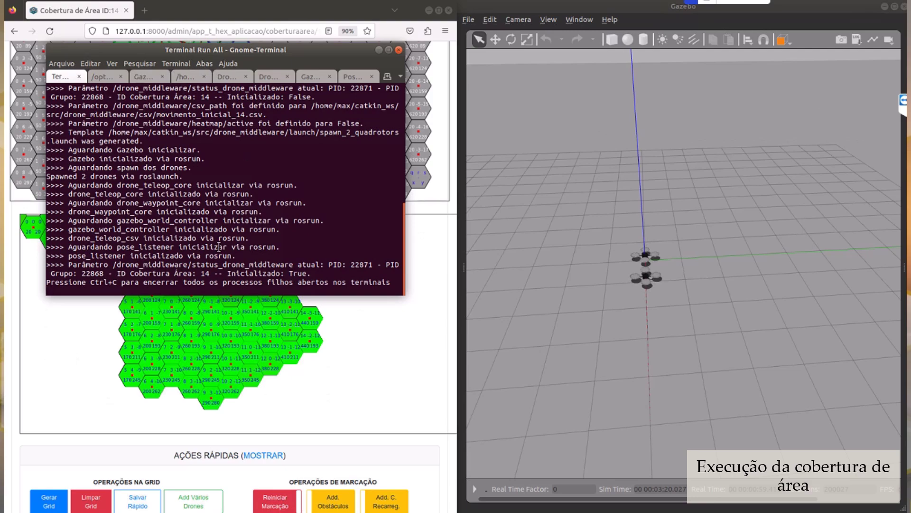
{"action": "key", "text": "ctrl+c"}
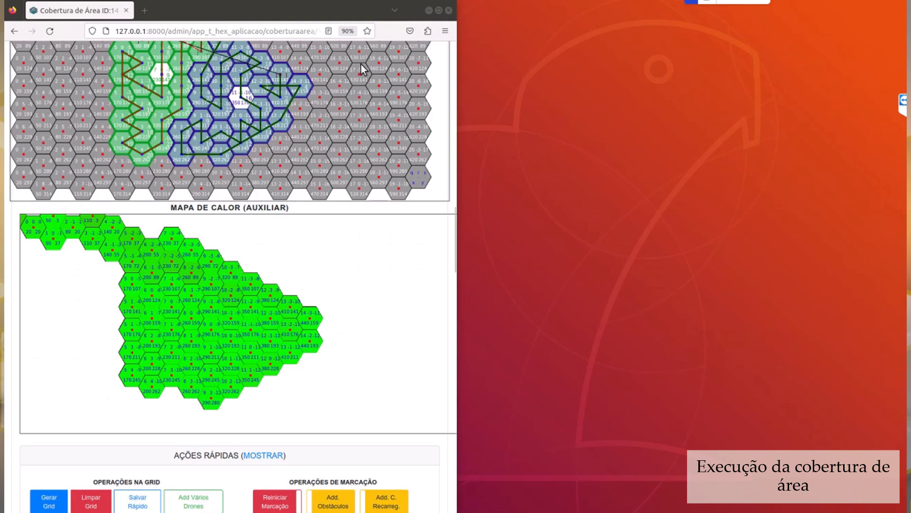
{"action": "left_click", "coordinate": [439, 10]}
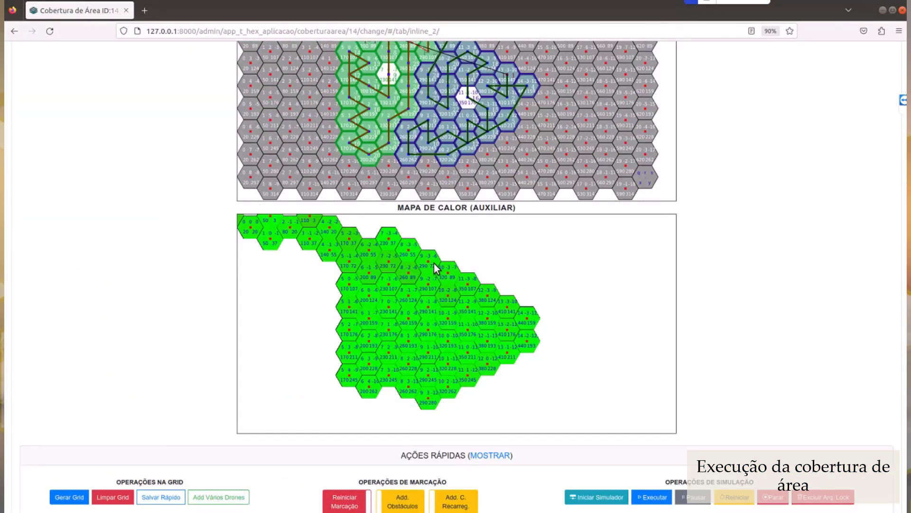
Step: Hide the Mapa de Calor (Auxiliar) and expand the Relatório Execução da Cobertura section
{"action": "scroll", "coordinate": [435, 267], "scroll_direction": "up", "scroll_amount": 5}
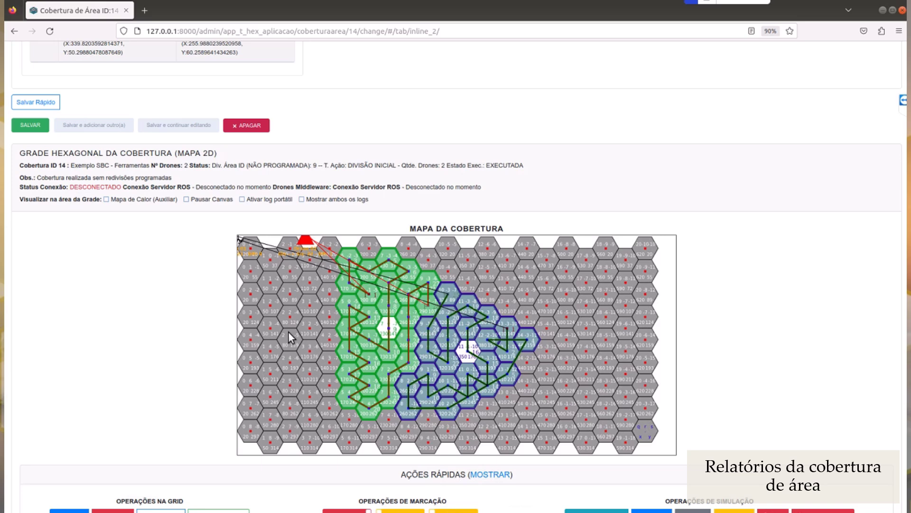
{"action": "scroll", "coordinate": [289, 332], "scroll_direction": "down", "scroll_amount": 5}
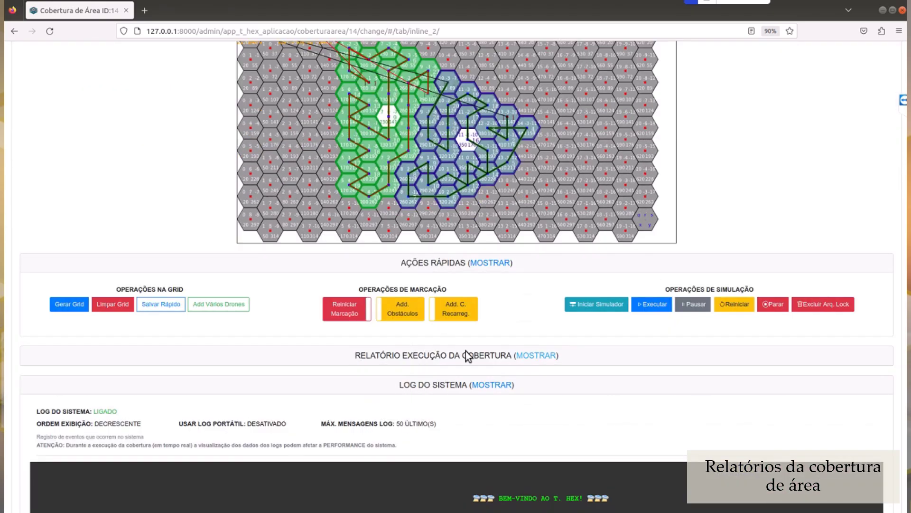
{"action": "left_click", "coordinate": [534, 356]}
Step: Hide the Status da Execução data in the report and expand the details of region ID 22 under Perspectiva por Região
{"action": "scroll", "coordinate": [531, 355], "scroll_direction": "down", "scroll_amount": 6}
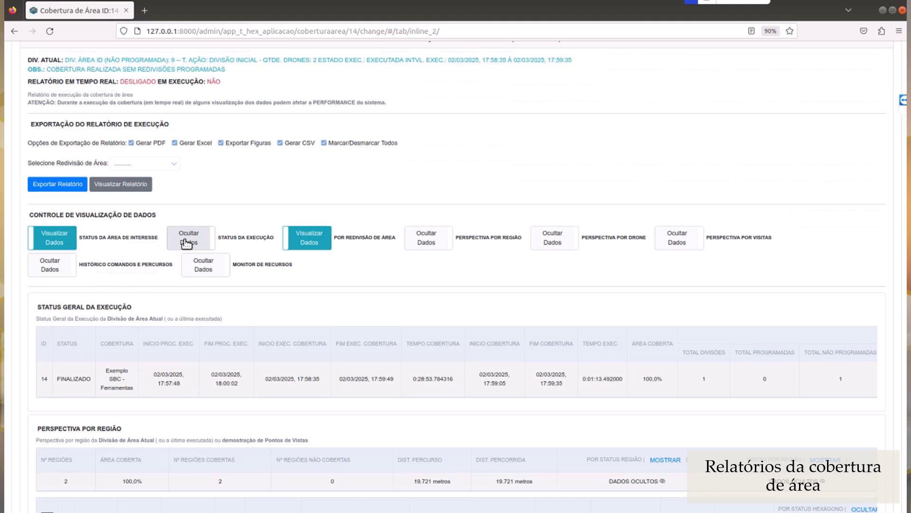
{"action": "left_click", "coordinate": [188, 245]}
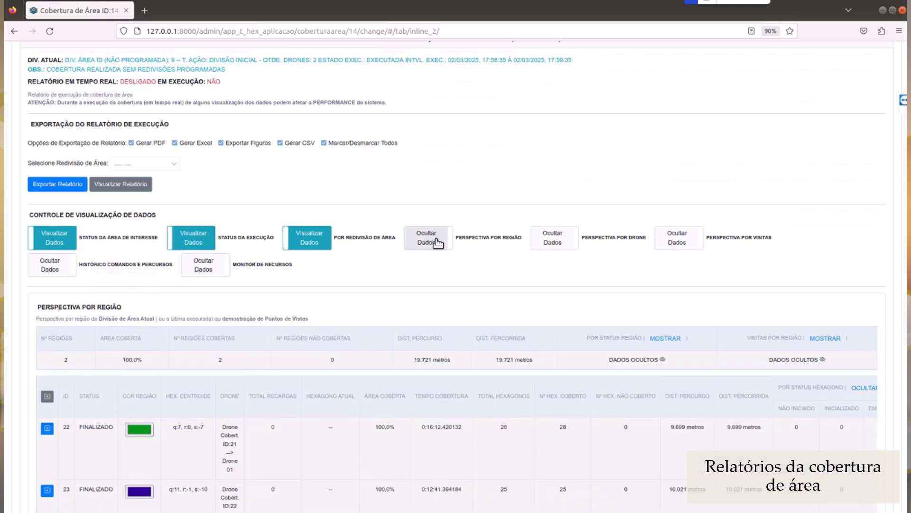
{"action": "left_click", "coordinate": [47, 428]}
{"action": "scroll", "coordinate": [53, 435], "scroll_direction": "down", "scroll_amount": 5}
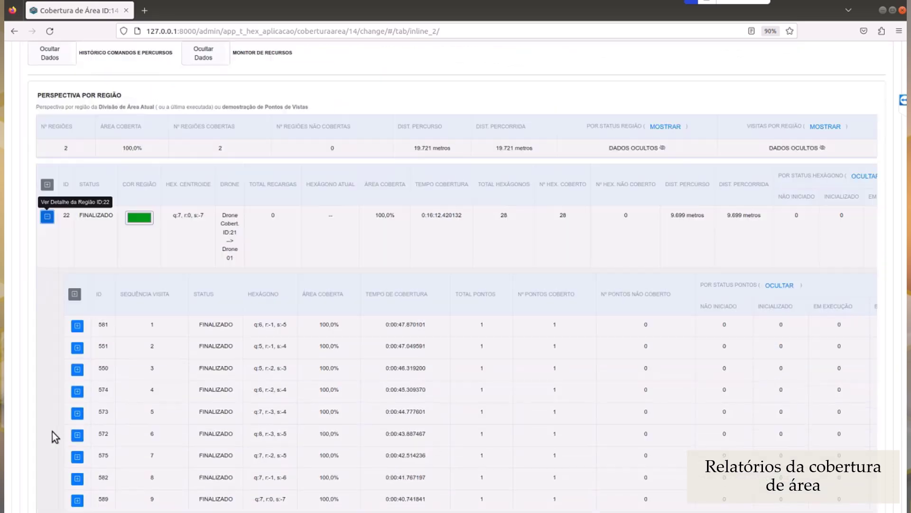
{"action": "left_click", "coordinate": [75, 294]}
{"action": "scroll", "coordinate": [402, 315], "scroll_direction": "up", "scroll_amount": 6}
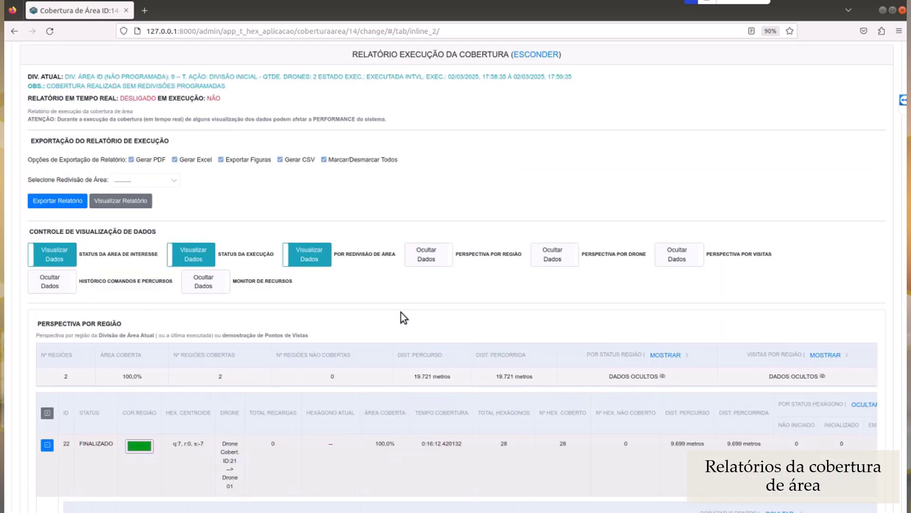
Step: Hide the Perspectiva por Região and Perspectiva por Drone data in the execution report
{"action": "left_click", "coordinate": [429, 294]}
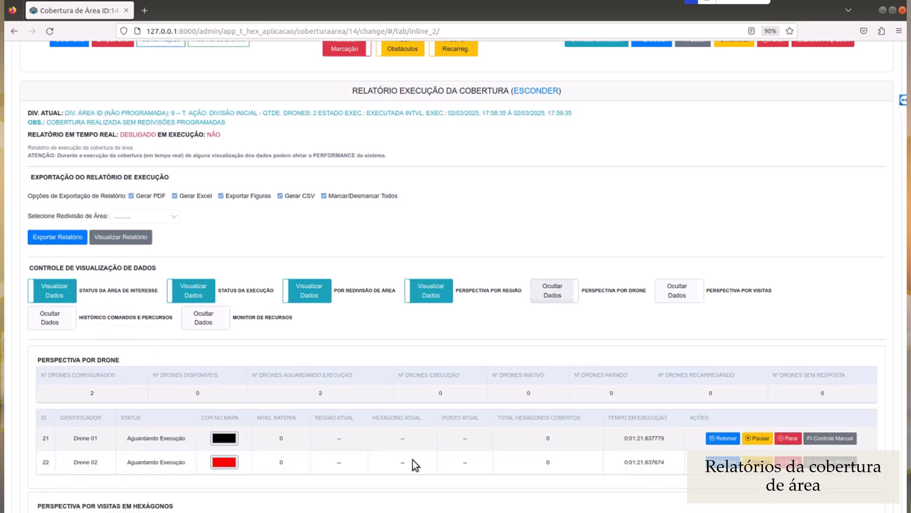
{"action": "scroll", "coordinate": [364, 452], "scroll_direction": "down", "scroll_amount": 1}
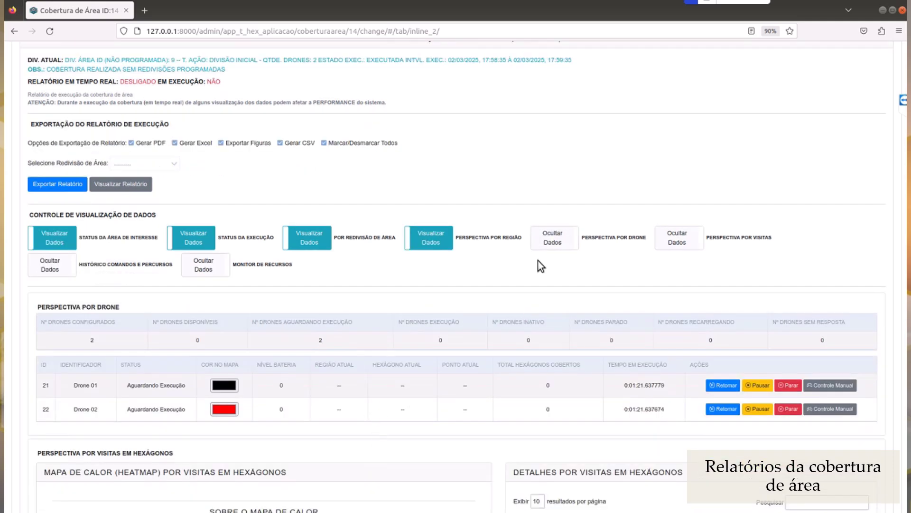
{"action": "left_click", "coordinate": [553, 243]}
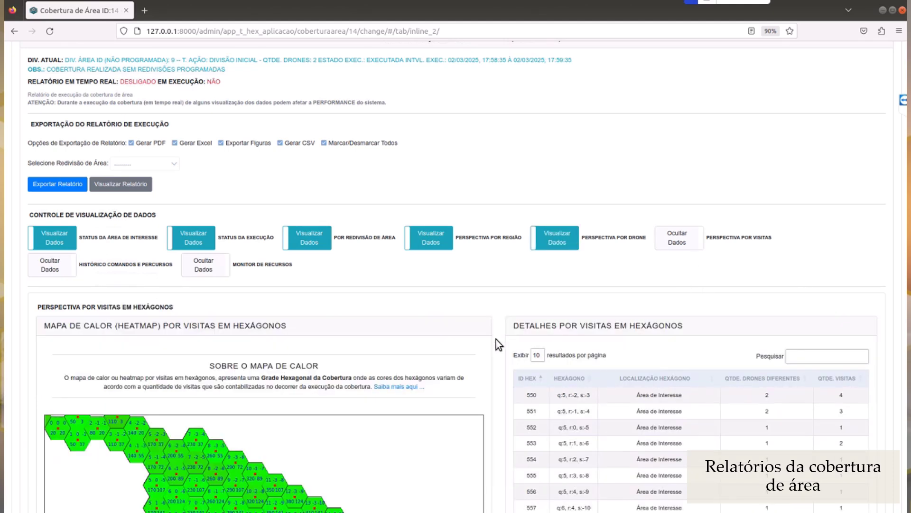
Step: Review the heat map and table of hexagon visits, then hide Perspectiva por Visitas to view the Histórico Comandos e Percursos
{"action": "scroll", "coordinate": [496, 340], "scroll_direction": "down", "scroll_amount": 4}
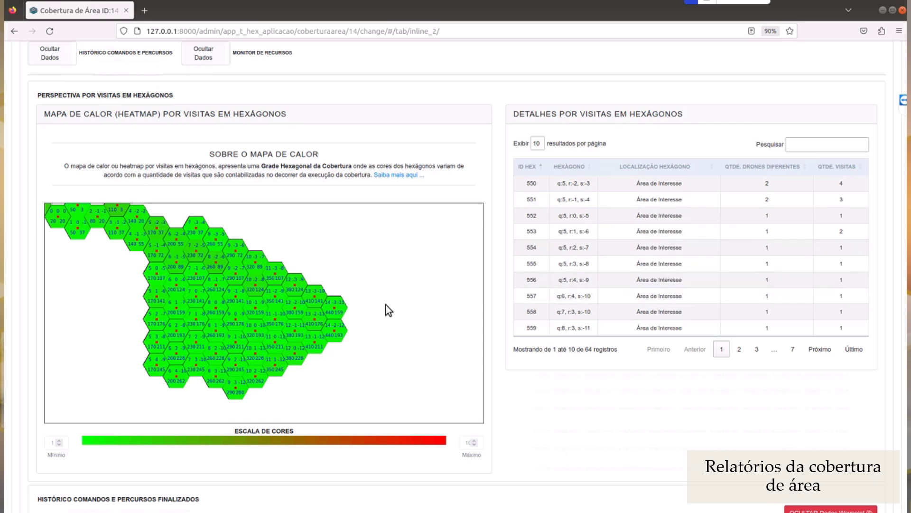
{"action": "scroll", "coordinate": [771, 221], "scroll_direction": "up", "scroll_amount": 3}
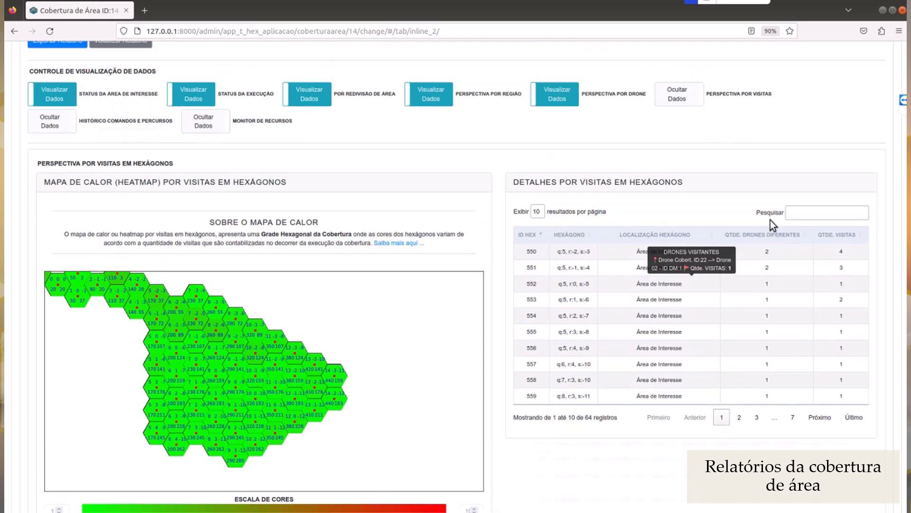
{"action": "left_click", "coordinate": [838, 253]}
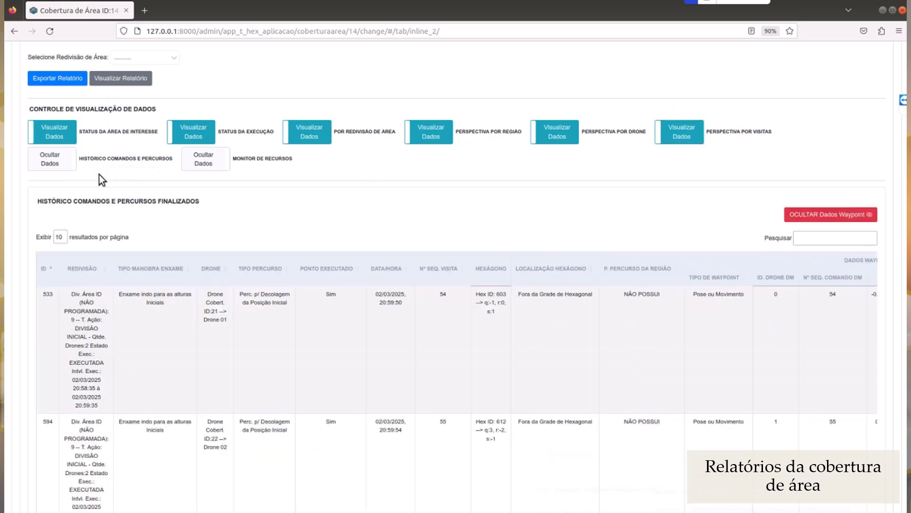
{"action": "scroll", "coordinate": [99, 175], "scroll_direction": "down", "scroll_amount": 1}
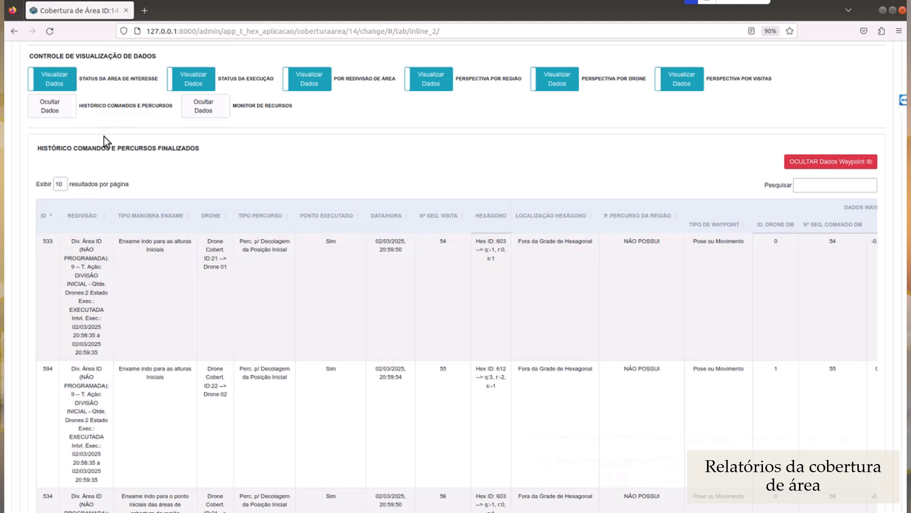
Step: Hide the Histórico Comandos e Percursos data, review the machine resource monitoring, and hide the Monitor de Recursos data
{"action": "left_click", "coordinate": [65, 111]}
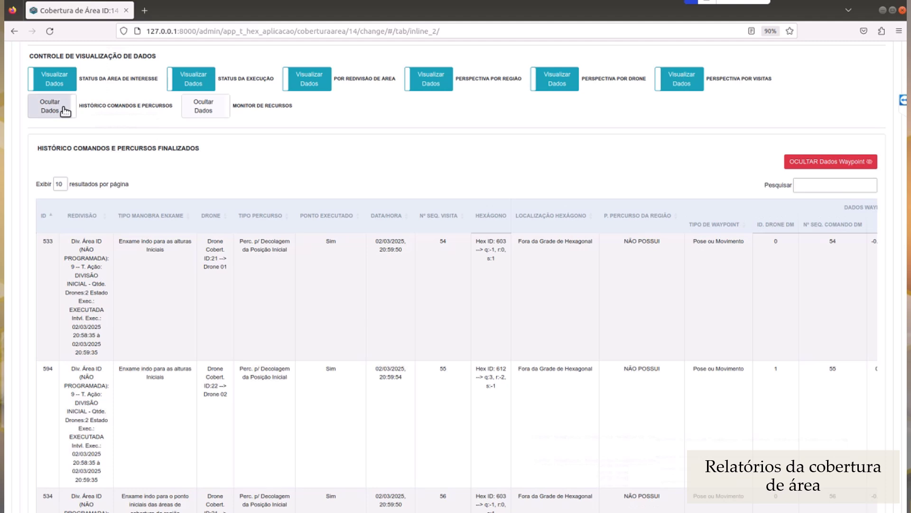
{"action": "left_click", "coordinate": [64, 109]}
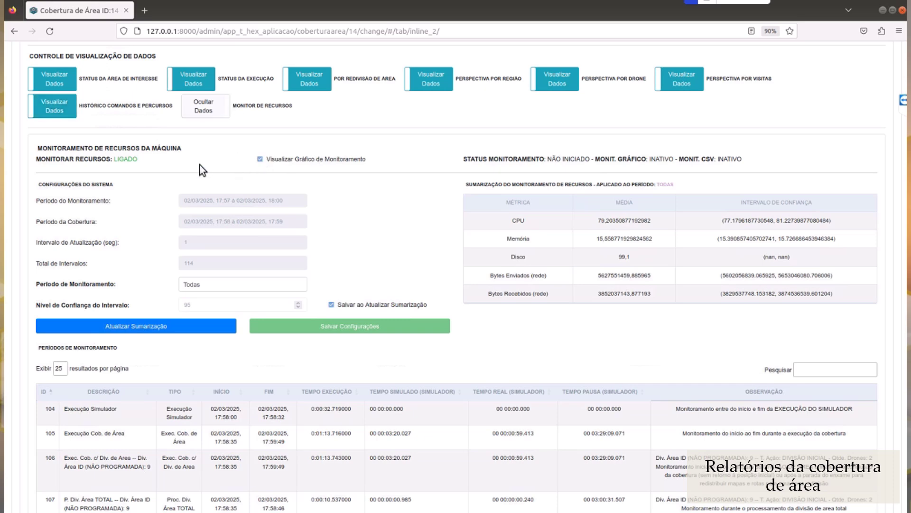
{"action": "scroll", "coordinate": [201, 164], "scroll_direction": "down", "scroll_amount": 2}
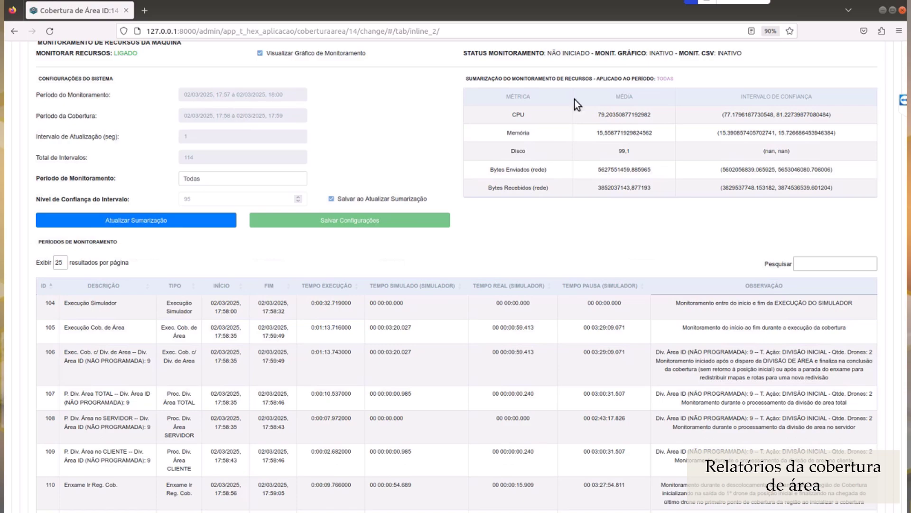
{"action": "scroll", "coordinate": [385, 270], "scroll_direction": "down", "scroll_amount": 3}
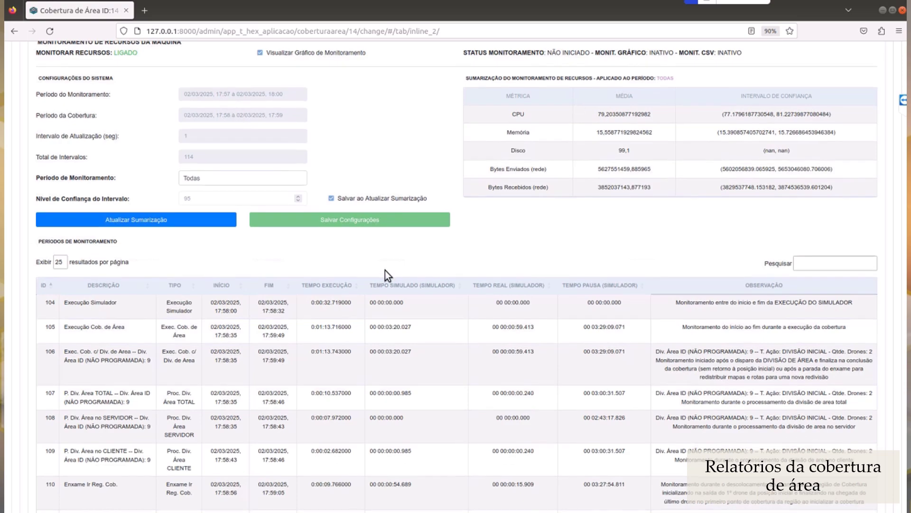
{"action": "scroll", "coordinate": [385, 269], "scroll_direction": "up", "scroll_amount": 10}
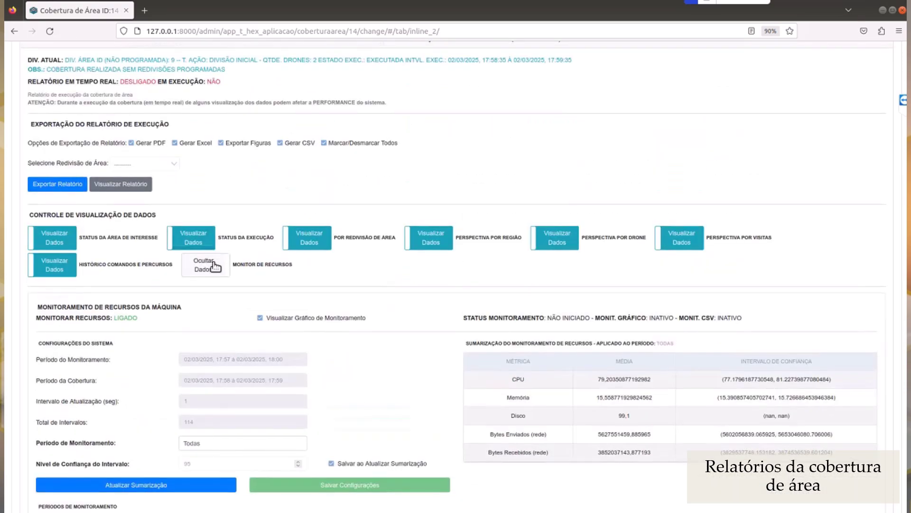
{"action": "left_click", "coordinate": [215, 266]}
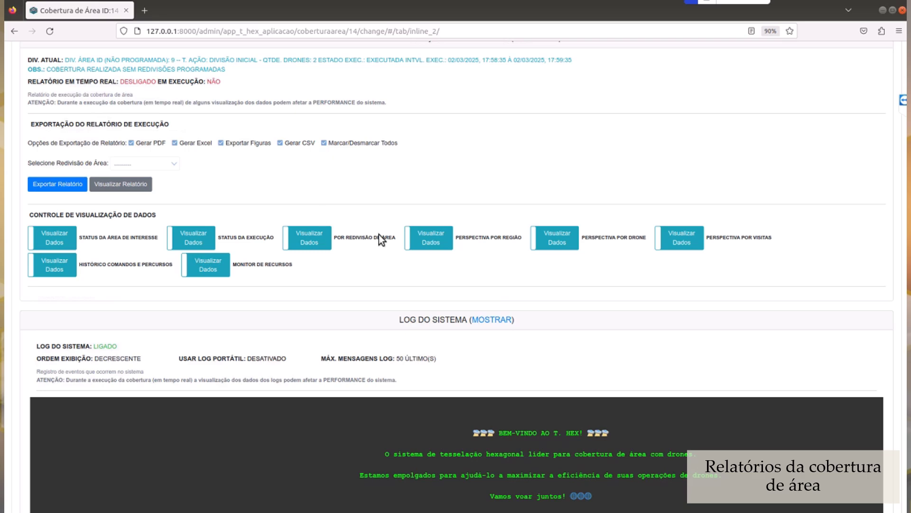
Step: Look over the Log do Sistema messages and collapse the Relatório Execução da Cobertura section
{"action": "scroll", "coordinate": [392, 205], "scroll_direction": "down", "scroll_amount": 1}
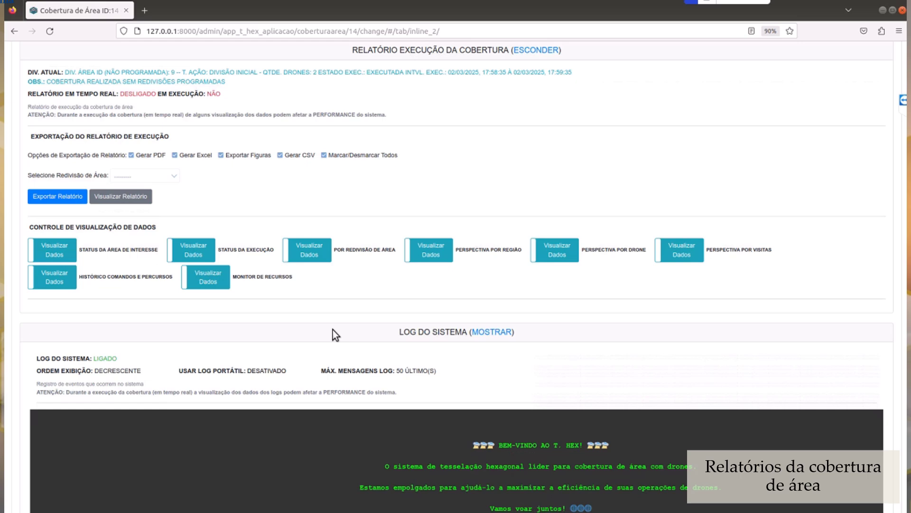
{"action": "scroll", "coordinate": [333, 330], "scroll_direction": "down", "scroll_amount": 4}
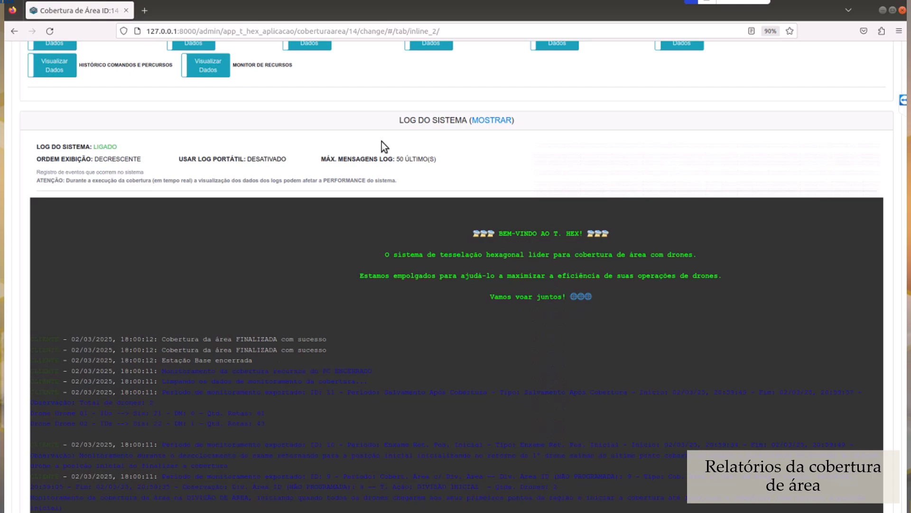
{"action": "scroll", "coordinate": [447, 263], "scroll_direction": "up", "scroll_amount": 6}
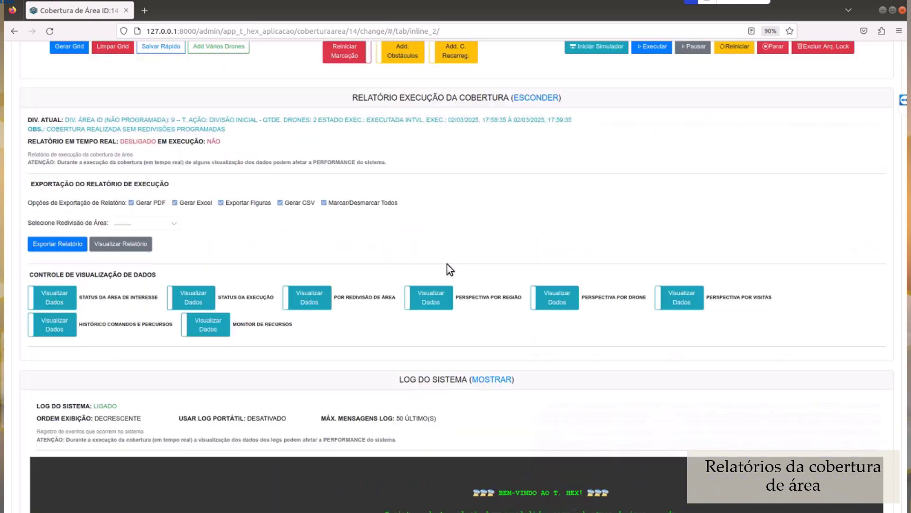
{"action": "scroll", "coordinate": [444, 266], "scroll_direction": "up", "scroll_amount": 3}
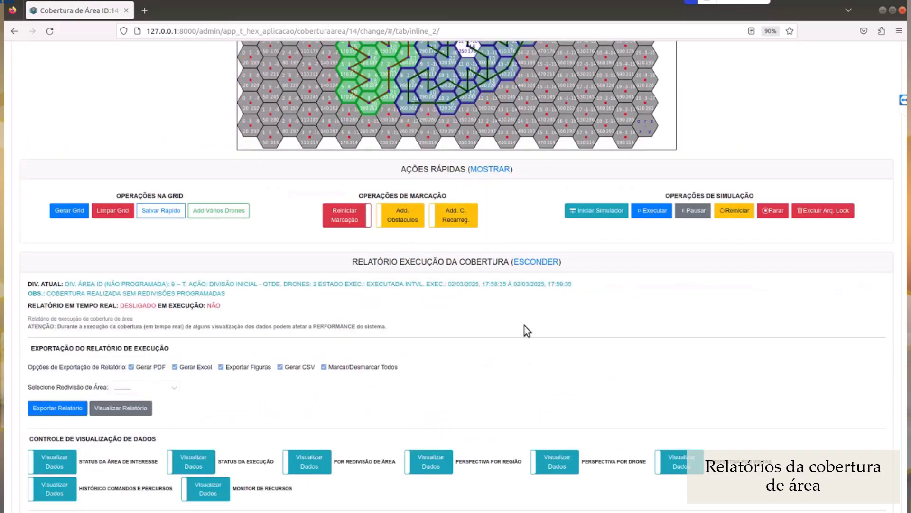
{"action": "left_click", "coordinate": [536, 262]}
Step: Activate the portable log for the coverage grid and check it against the Log do Sistema section
{"action": "scroll", "coordinate": [389, 286], "scroll_direction": "up", "scroll_amount": 6}
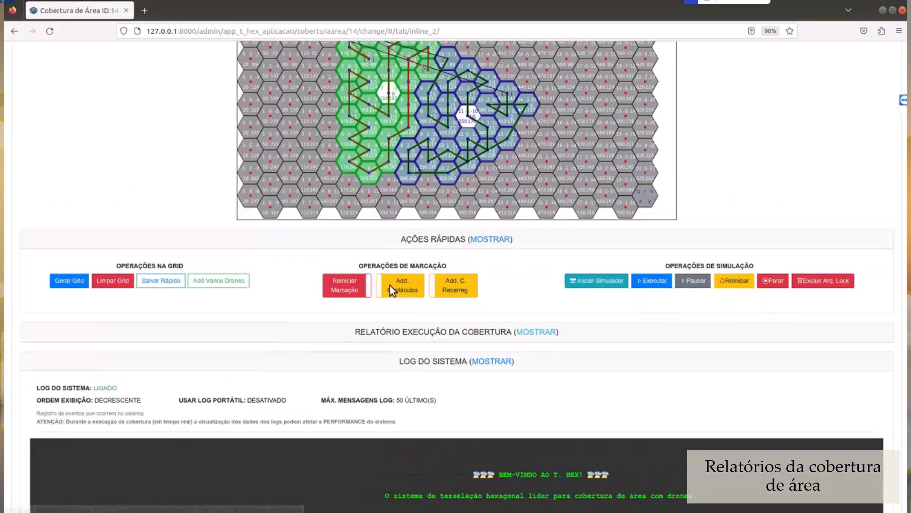
{"action": "scroll", "coordinate": [389, 286], "scroll_direction": "up", "scroll_amount": 3}
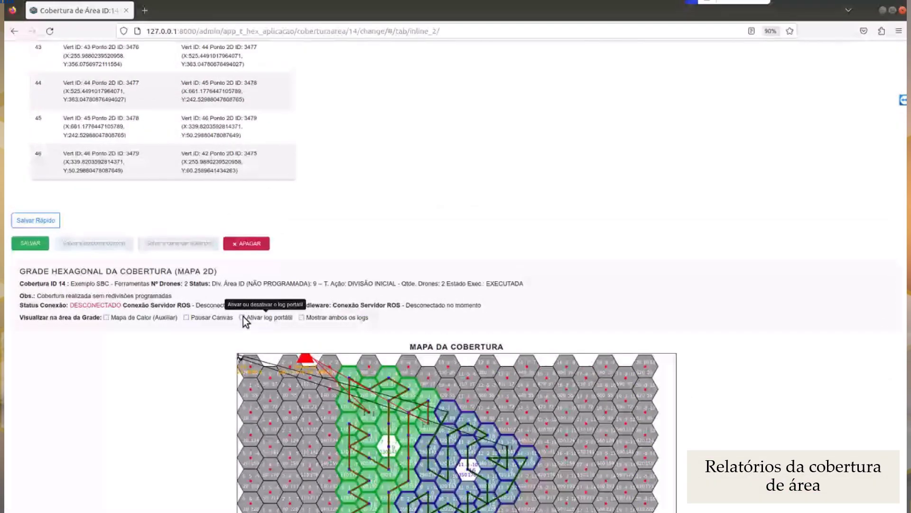
{"action": "left_click", "coordinate": [243, 317]}
{"action": "scroll", "coordinate": [243, 317], "scroll_direction": "down", "scroll_amount": 11}
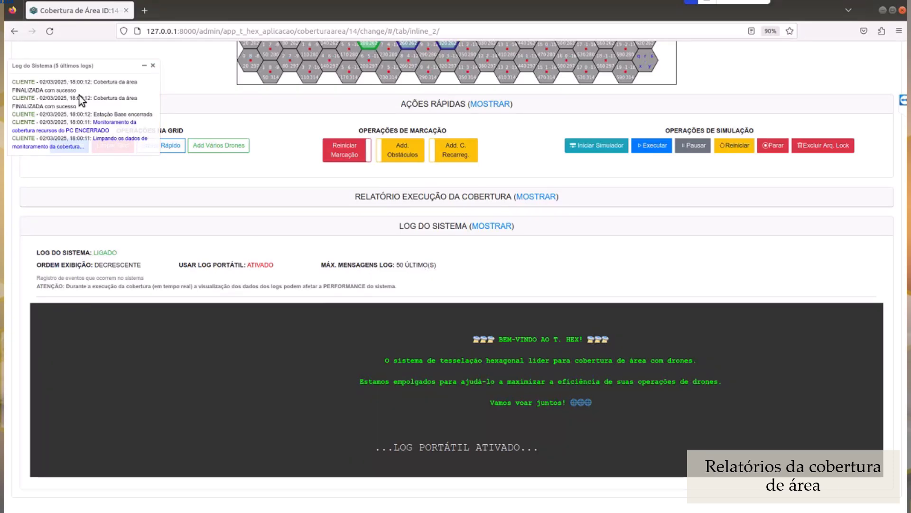
{"action": "scroll", "coordinate": [290, 231], "scroll_direction": "up", "scroll_amount": 12}
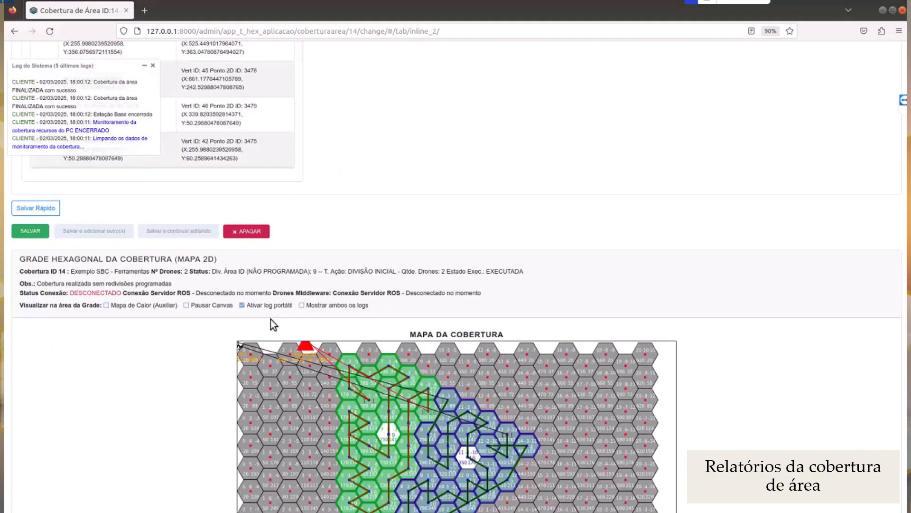
{"action": "scroll", "coordinate": [235, 314], "scroll_direction": "down", "scroll_amount": 5}
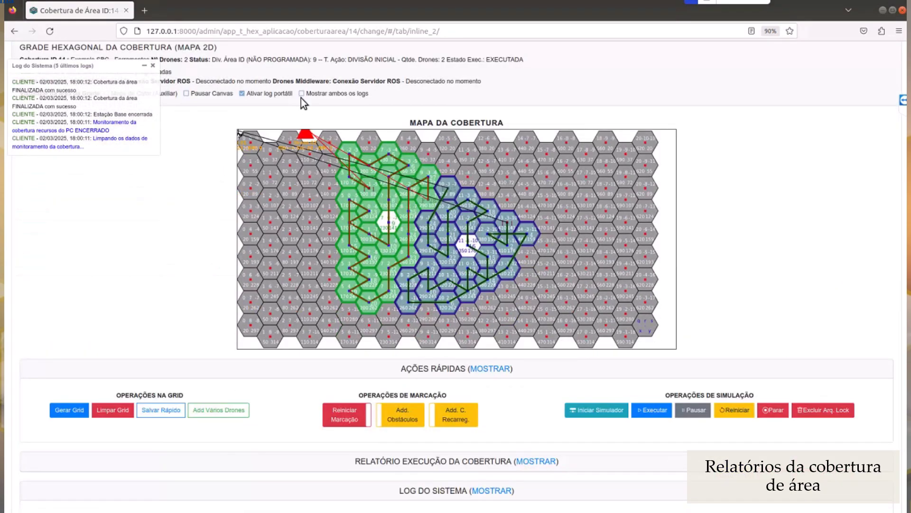
{"action": "scroll", "coordinate": [204, 247], "scroll_direction": "down", "scroll_amount": 5}
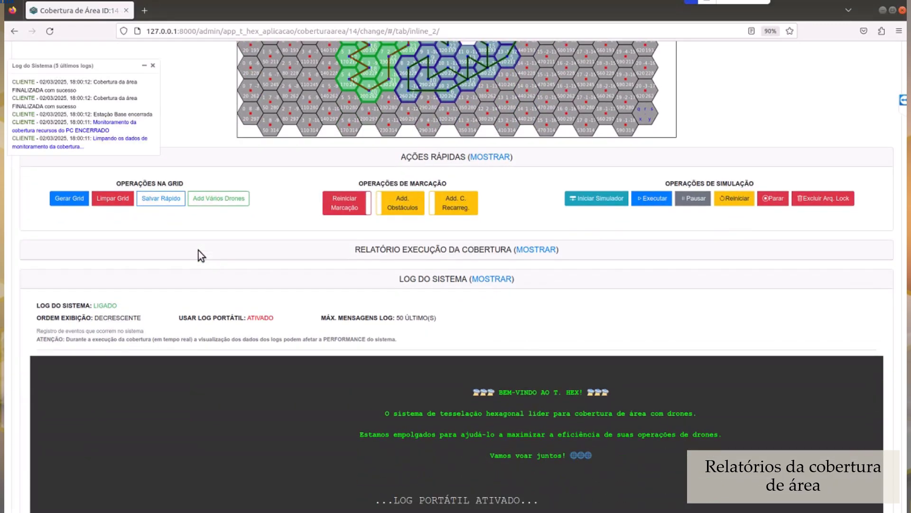